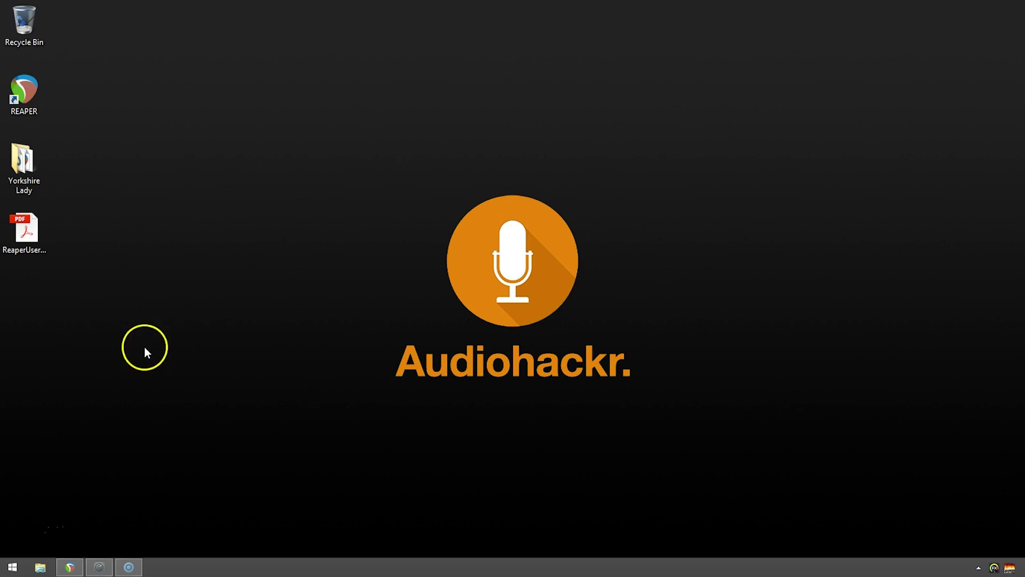
# - Extract the downloaded drum samples zip in Downloads to its suggested folder
pyautogui.click(40, 567)
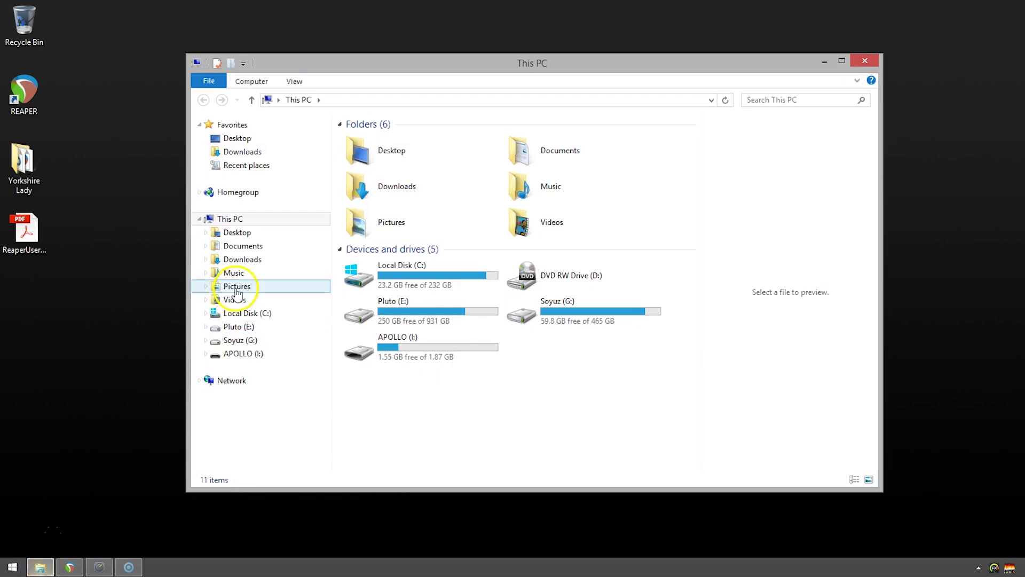
pyautogui.doubleClick(405, 187)
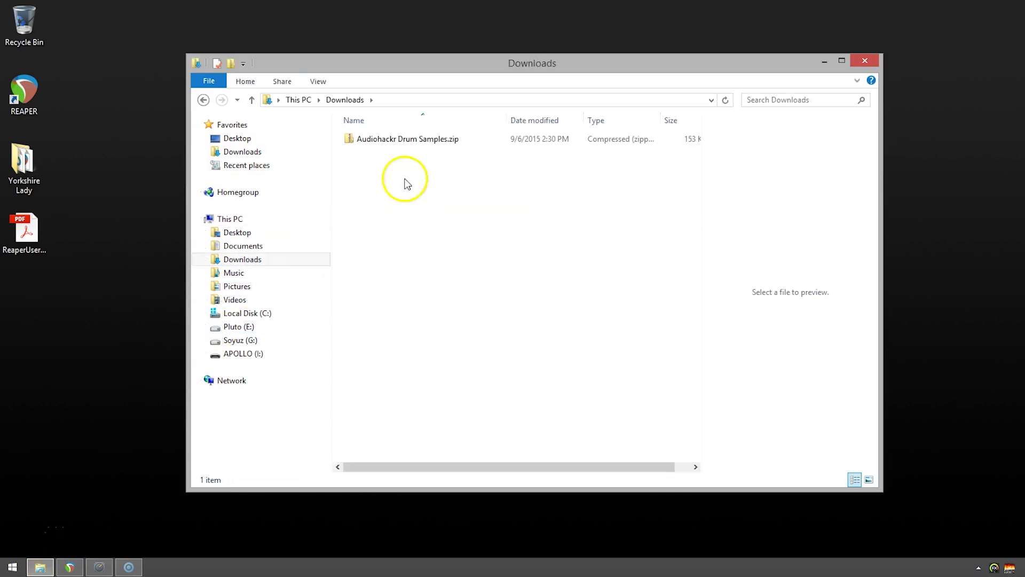
pyautogui.click(409, 142)
pyautogui.click(405, 82)
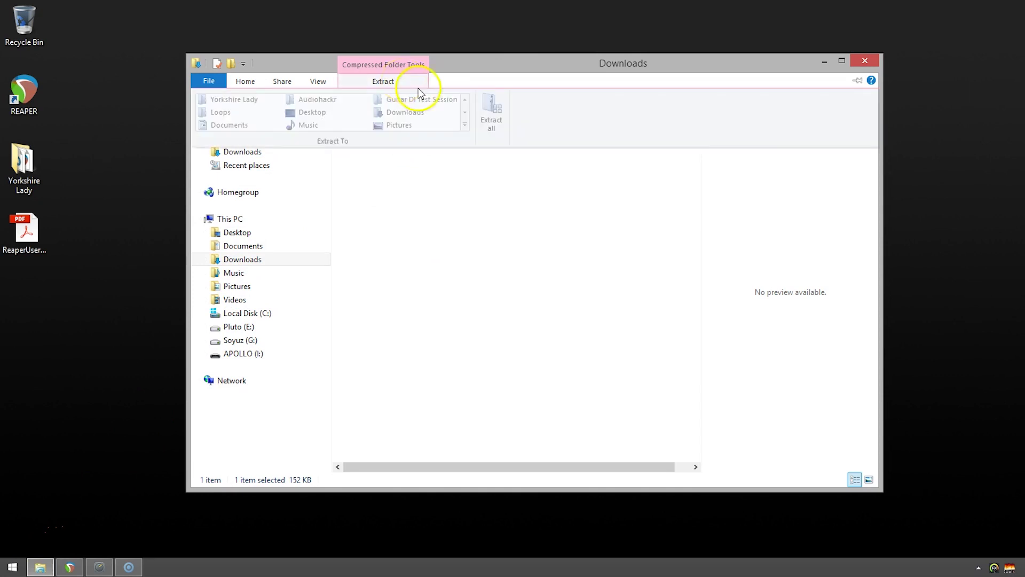
pyautogui.click(495, 110)
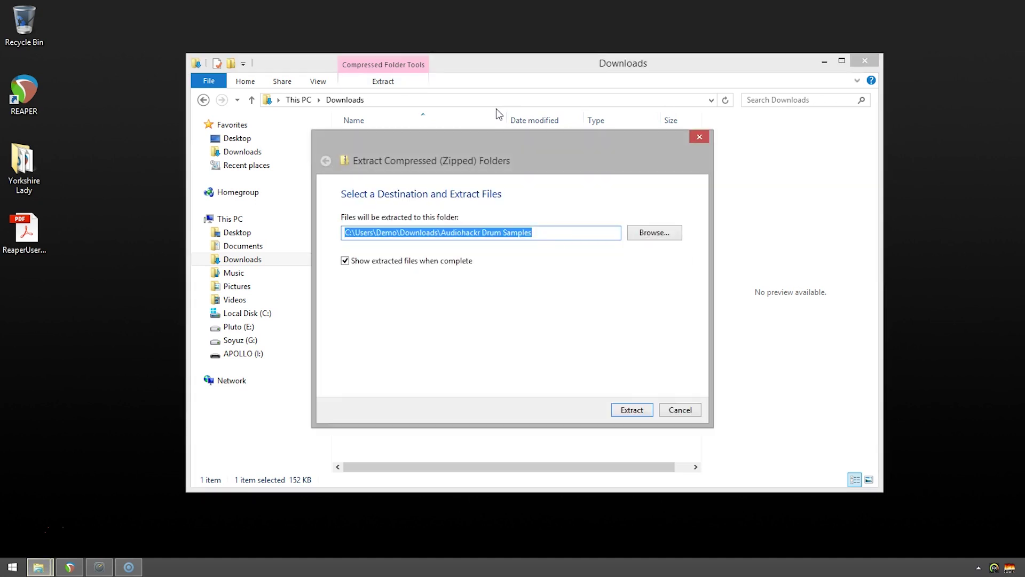
pyautogui.click(632, 409)
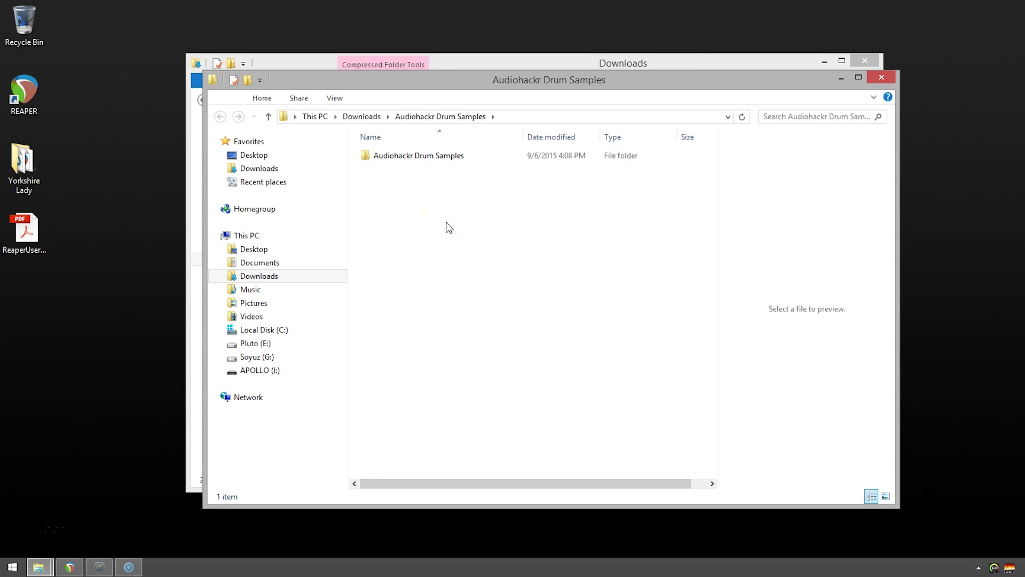
# - Move the extracted Audiohackr Drum Samples folder into Documents and check it arrived
pyautogui.click(419, 158)
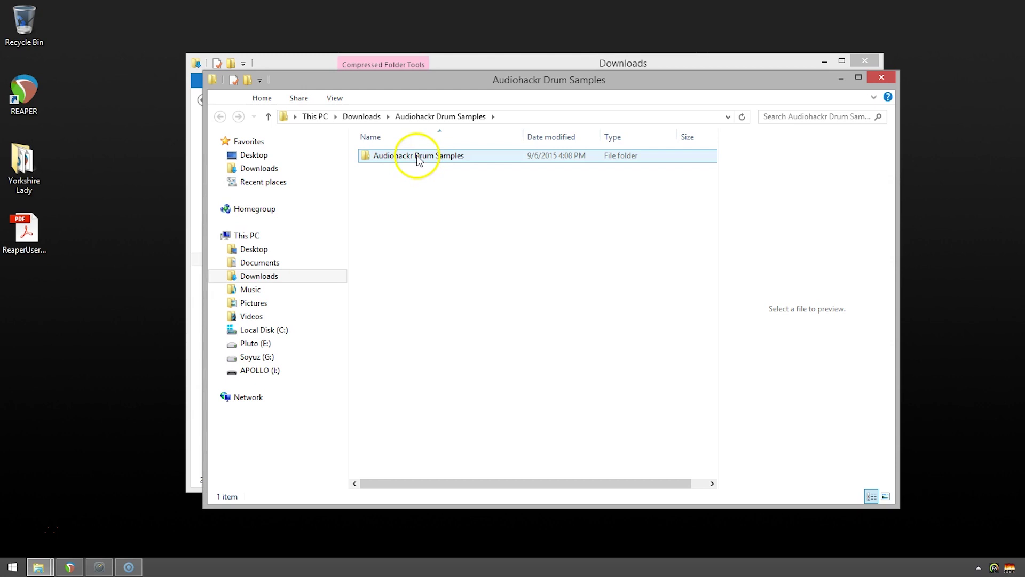
pyautogui.moveTo(419, 160); pyautogui.dragTo(258, 262)
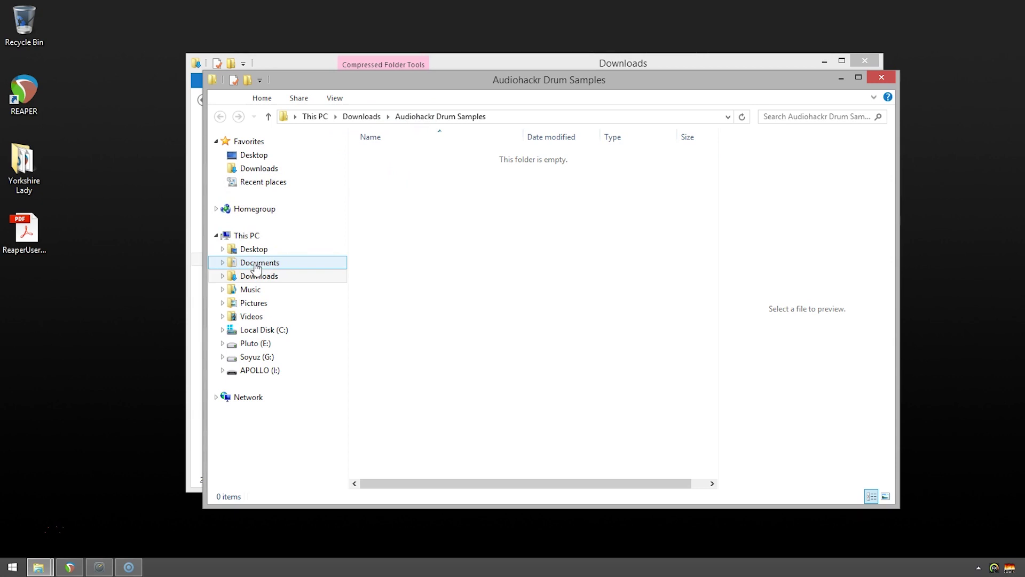
pyautogui.click(257, 266)
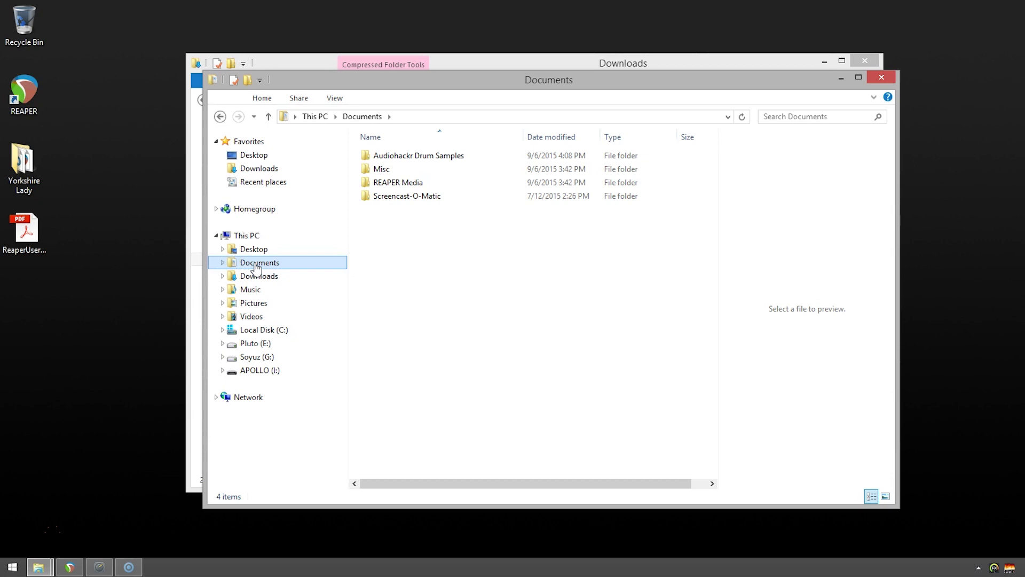
pyautogui.click(409, 160)
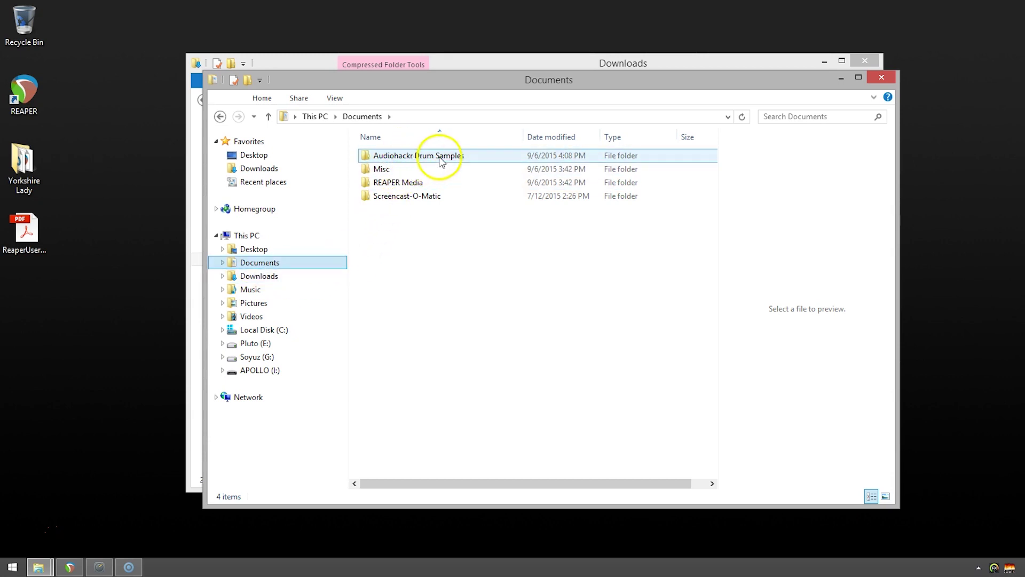
pyautogui.click(482, 208)
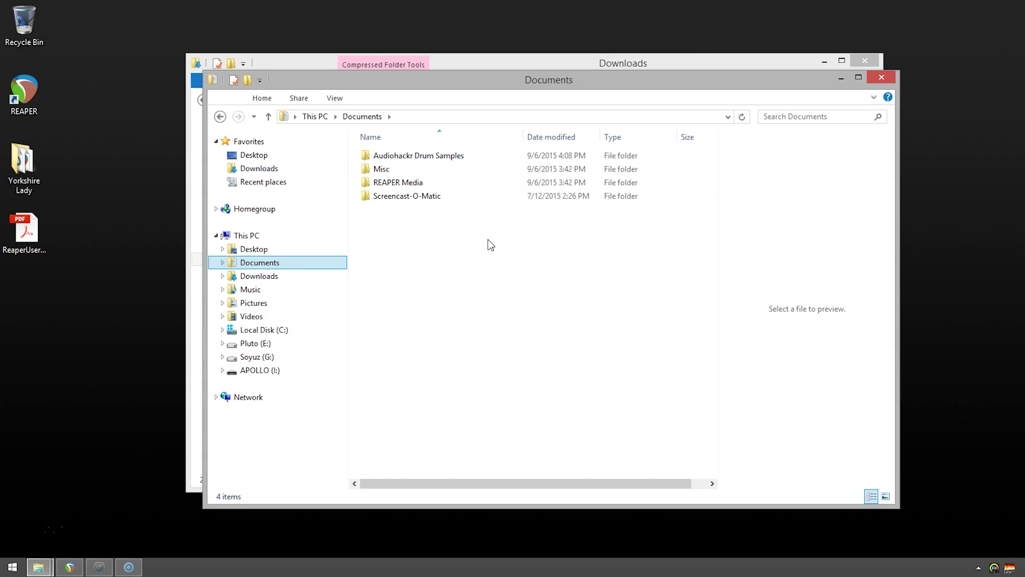
# - Back in REAPER, add Track 3 below Vocal and rename it 'Drums'
pyautogui.hotkey('alt', 'Tab')
pyautogui.hotkey('alt', 'Tab')
pyautogui.hotkey('alt', 'Tab')
pyautogui.hotkey('alt', 'Tab')
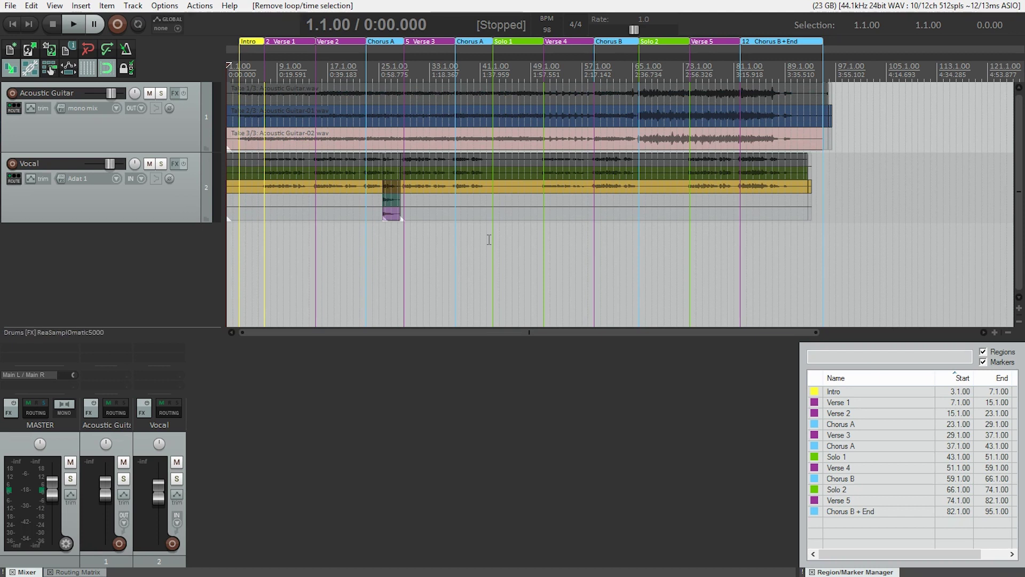
pyautogui.doubleClick(151, 267)
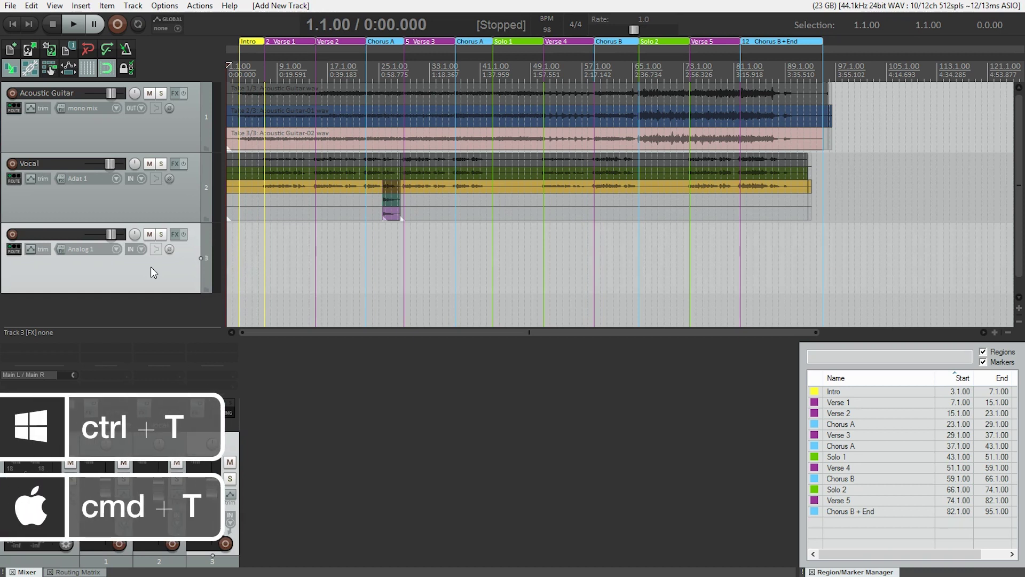
pyautogui.doubleClick(61, 234)
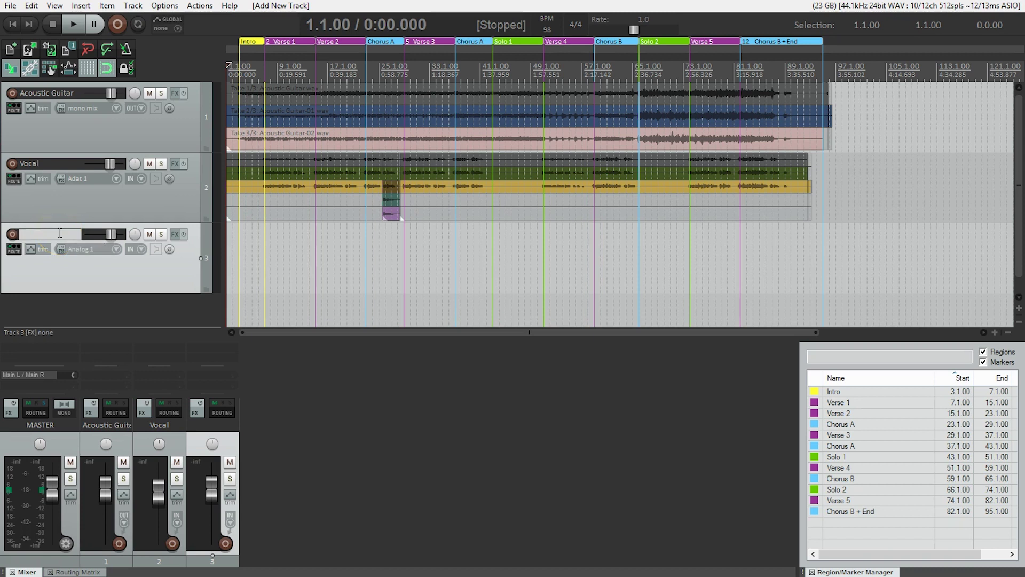
pyautogui.write('Drums')
pyautogui.press('Return')
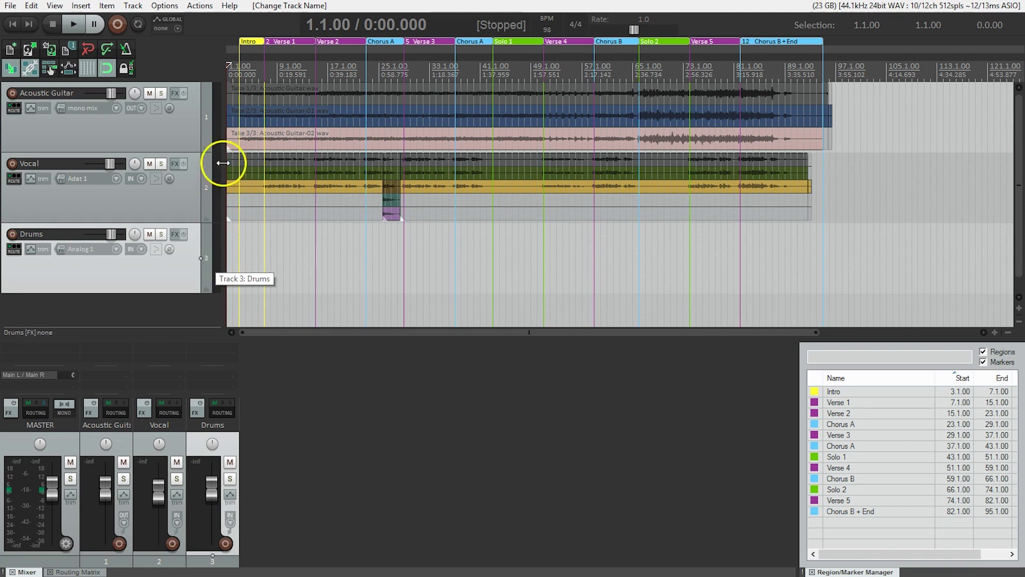
# - Select bar 1.1.00 to 2.1.00 and insert an empty MIDI item on Drums with Shift+I
pyautogui.scroll(2, 231, 72)
pyautogui.scroll(6, 230, 74)
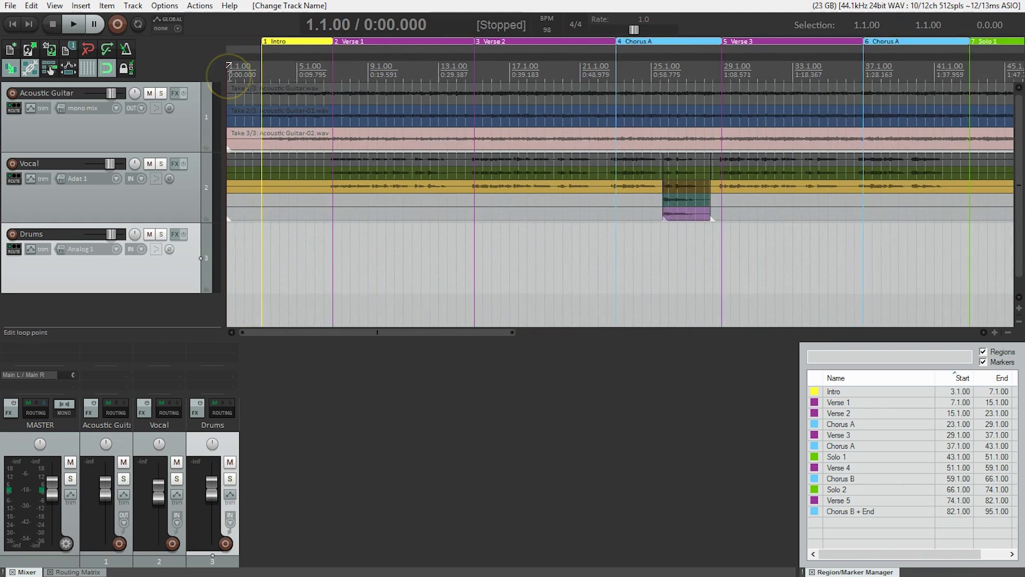
pyautogui.scroll(6, 231, 69)
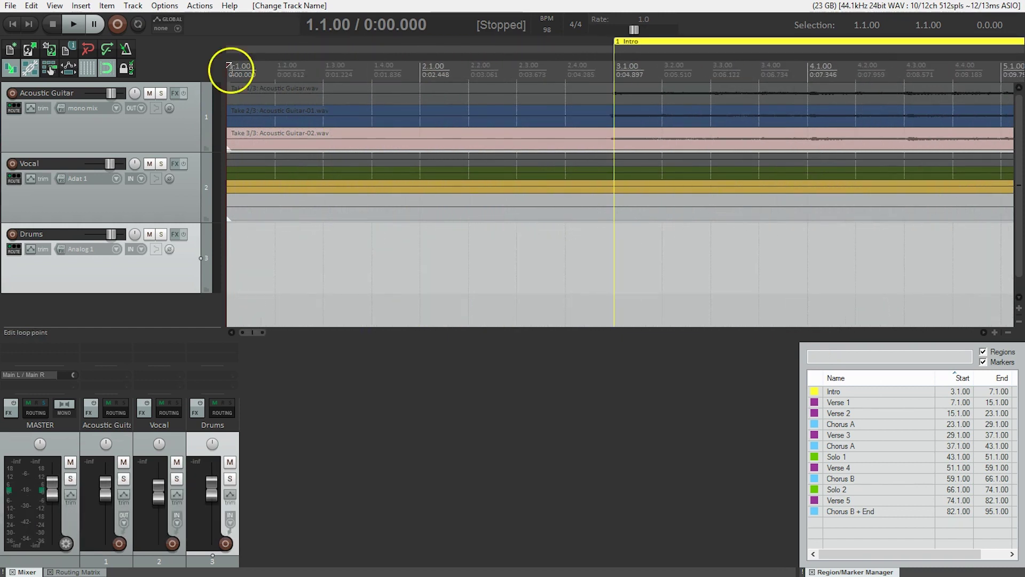
pyautogui.moveTo(237, 69); pyautogui.dragTo(419, 64)
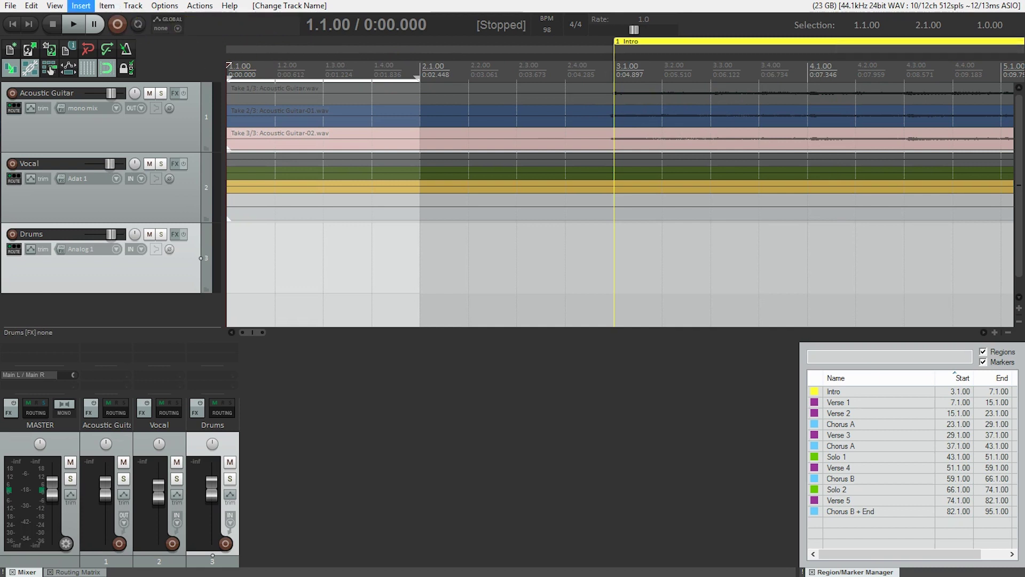
pyautogui.click(81, 6)
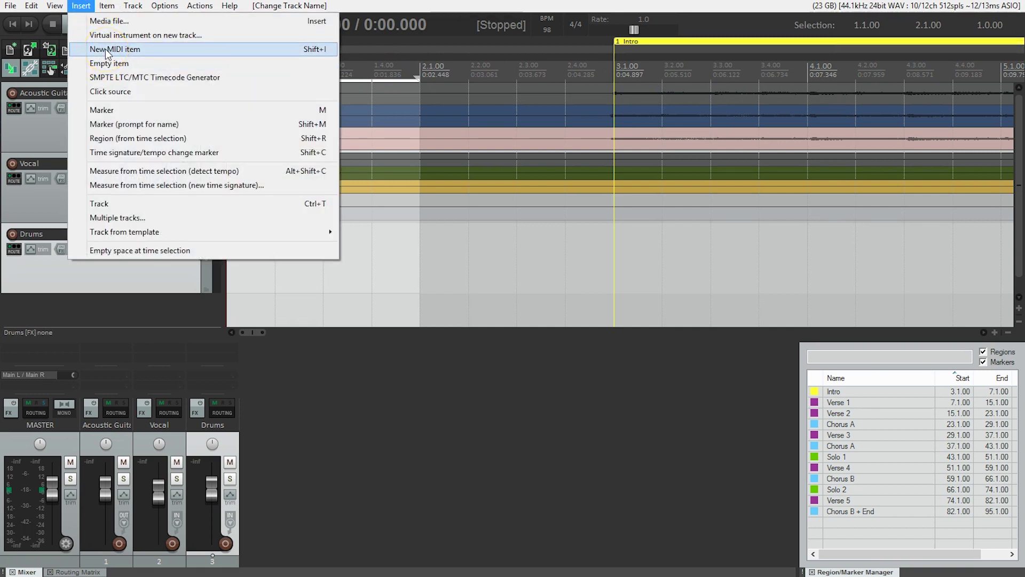
pyautogui.press('Escape')
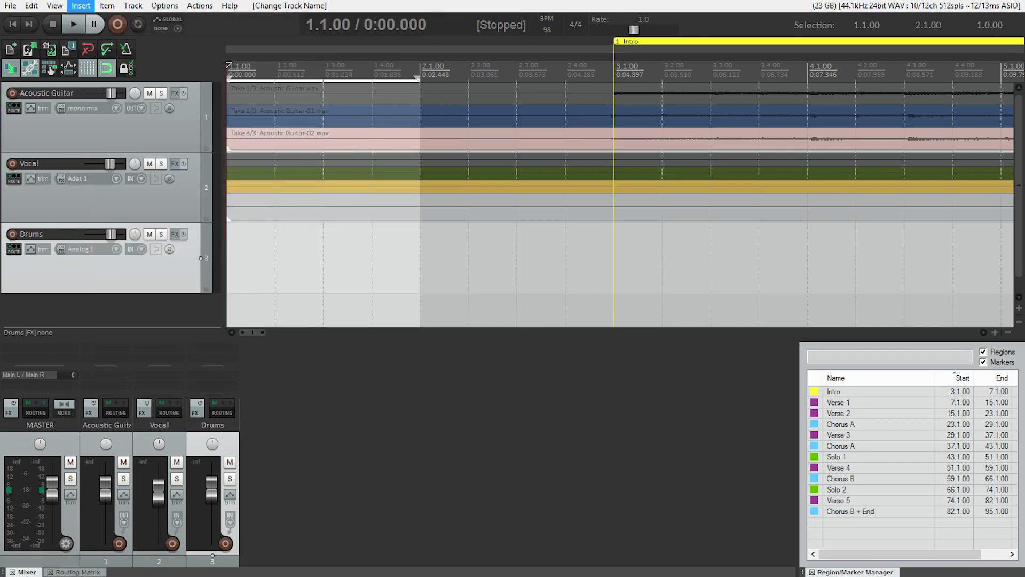
pyautogui.hotkey('shift', 'i')
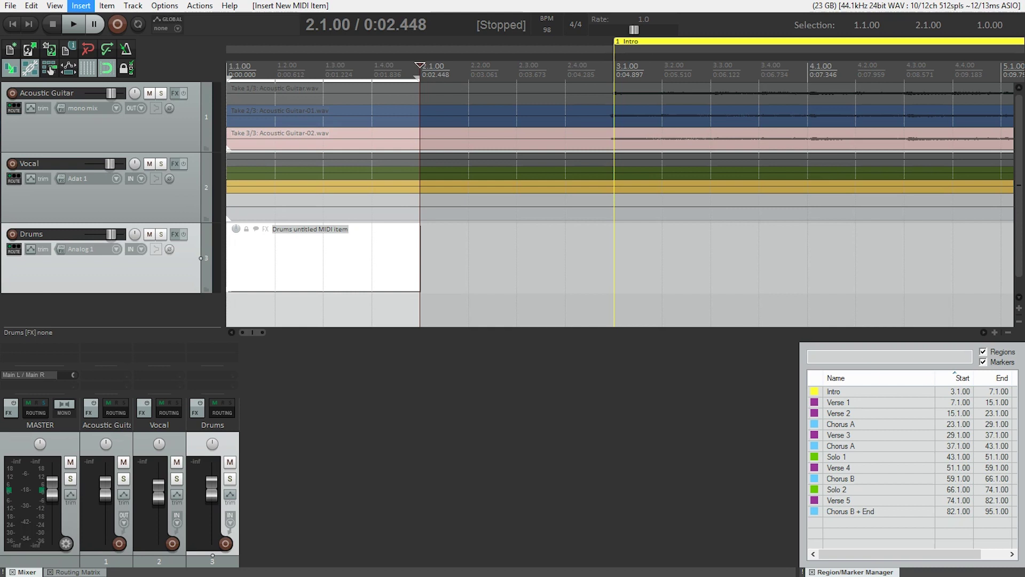
pyautogui.click(281, 259)
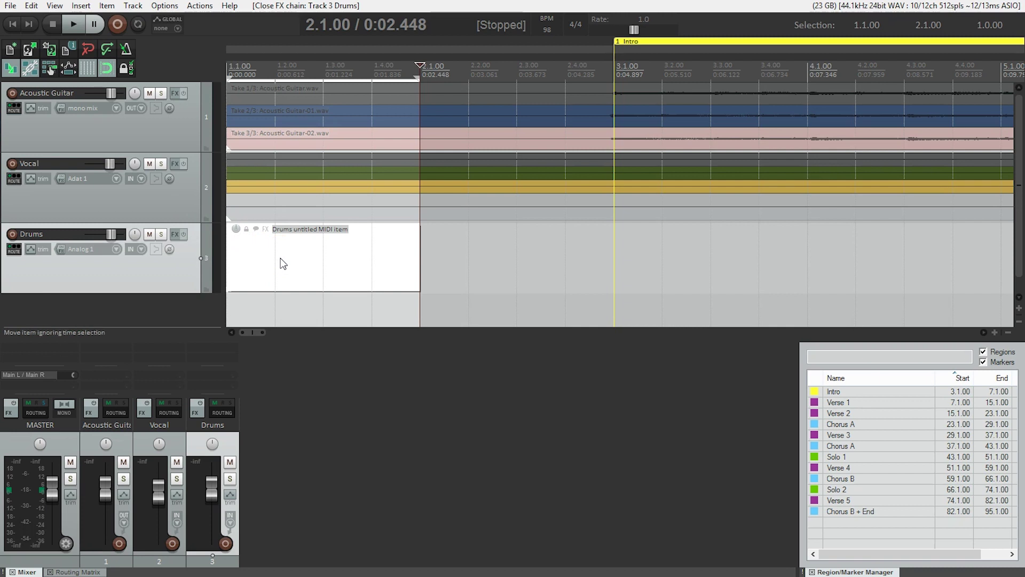
# - Add VSTi ReaSamplOmatic5000 (Cockos) to the Drums track's FX chain from the Instruments list
pyautogui.click(174, 235)
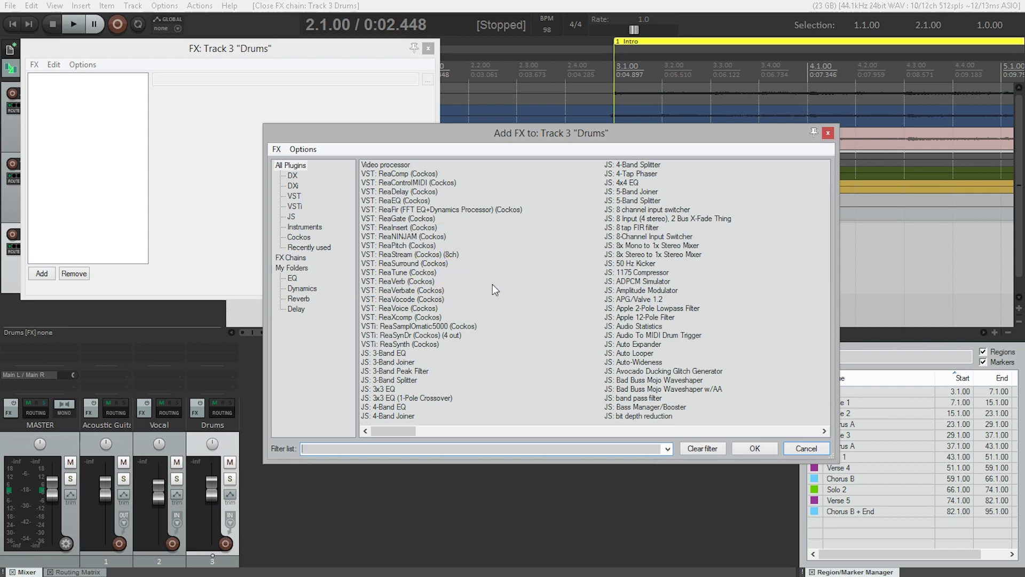
pyautogui.click(307, 228)
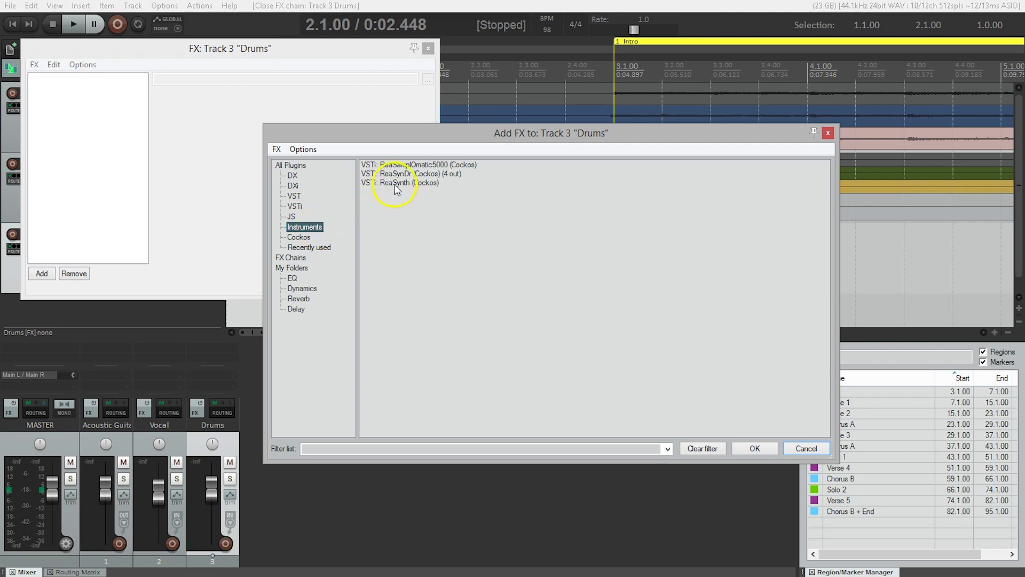
pyautogui.click(406, 168)
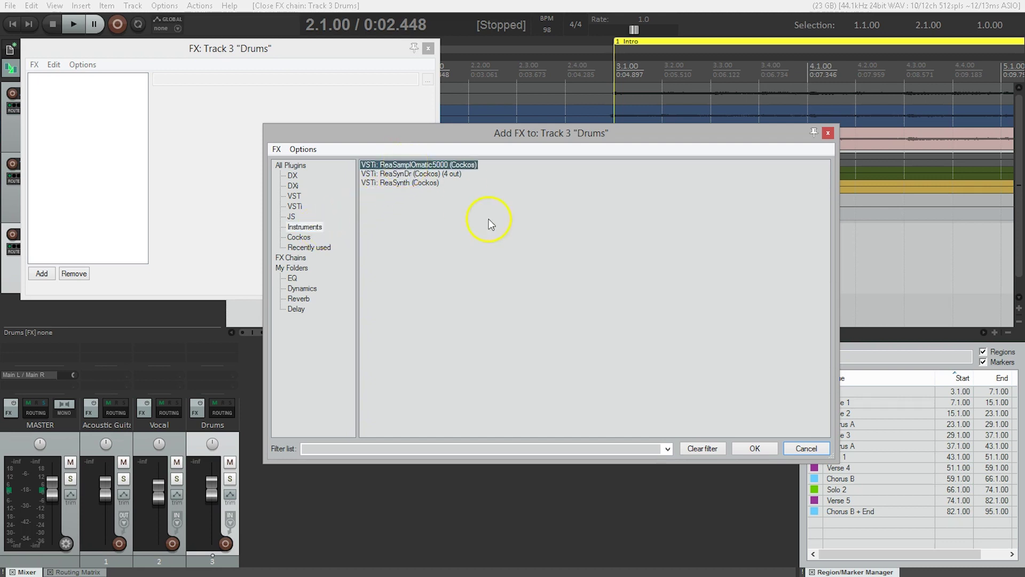
pyautogui.doubleClick(456, 164)
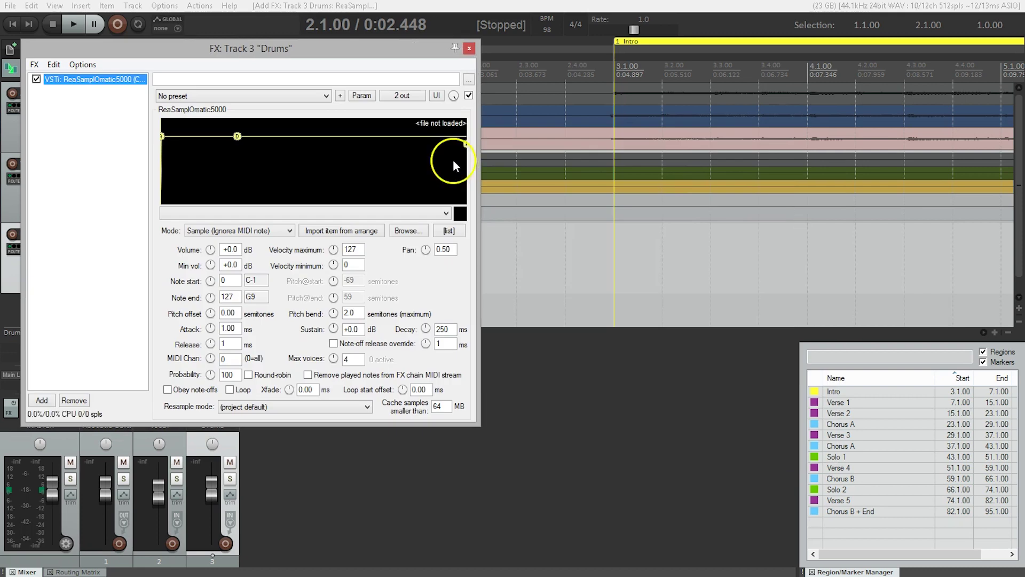
pyautogui.moveTo(355, 48); pyautogui.dragTo(518, 68)
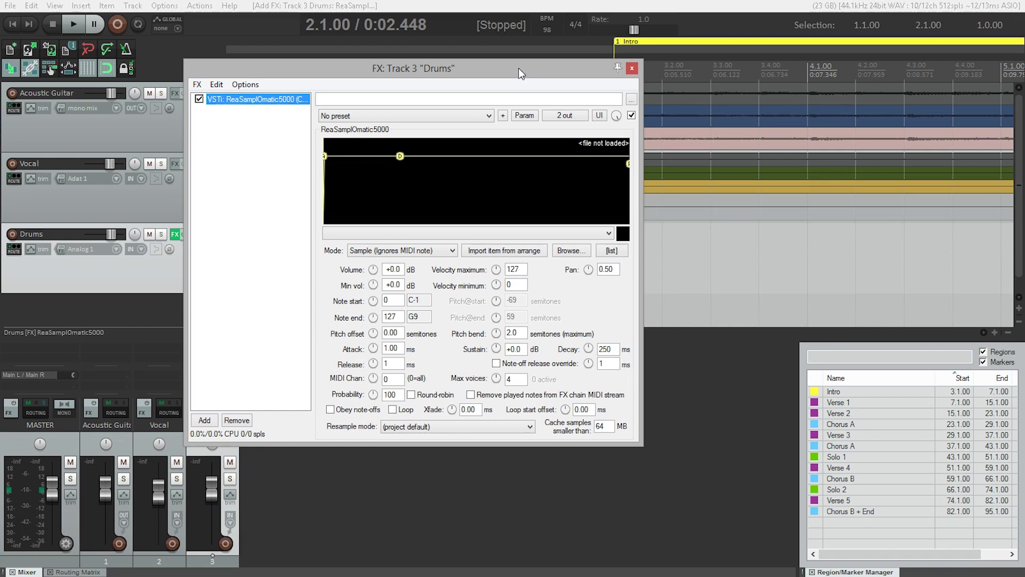
# - Load Ah kick sample.wav from Documents > Audiohackr Drum Samples into the sampler
pyautogui.click(564, 255)
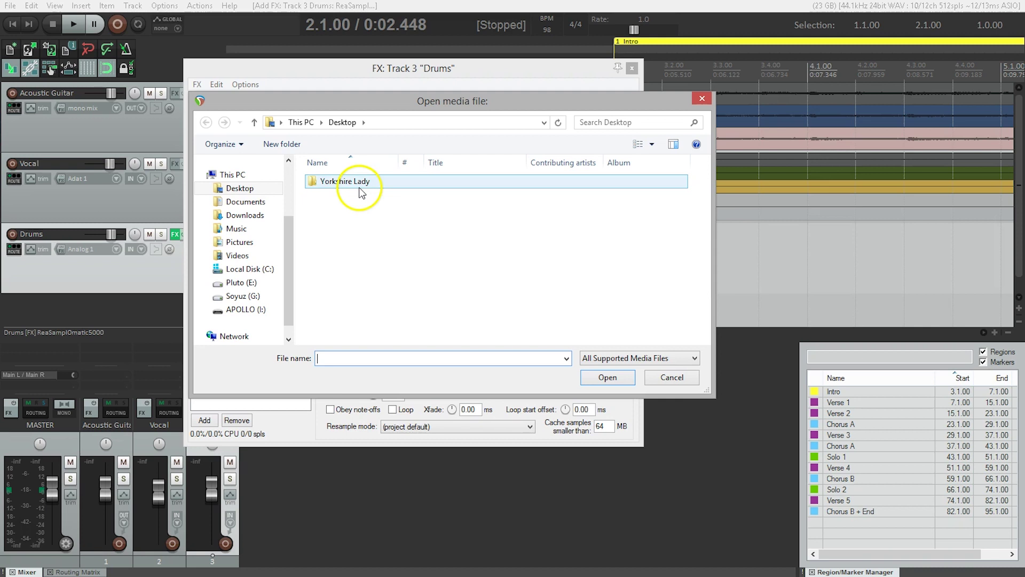
pyautogui.click(255, 202)
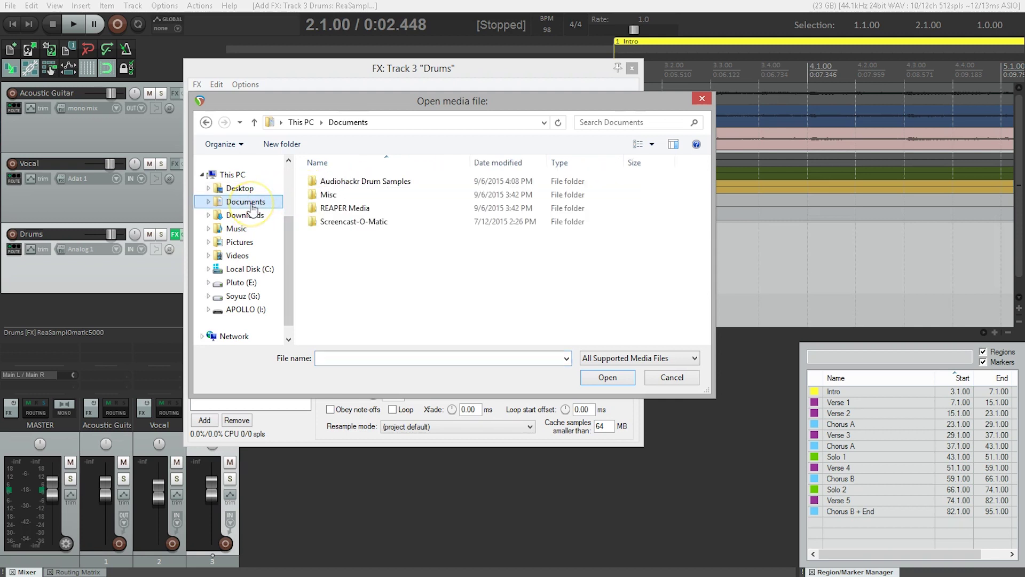
pyautogui.doubleClick(326, 182)
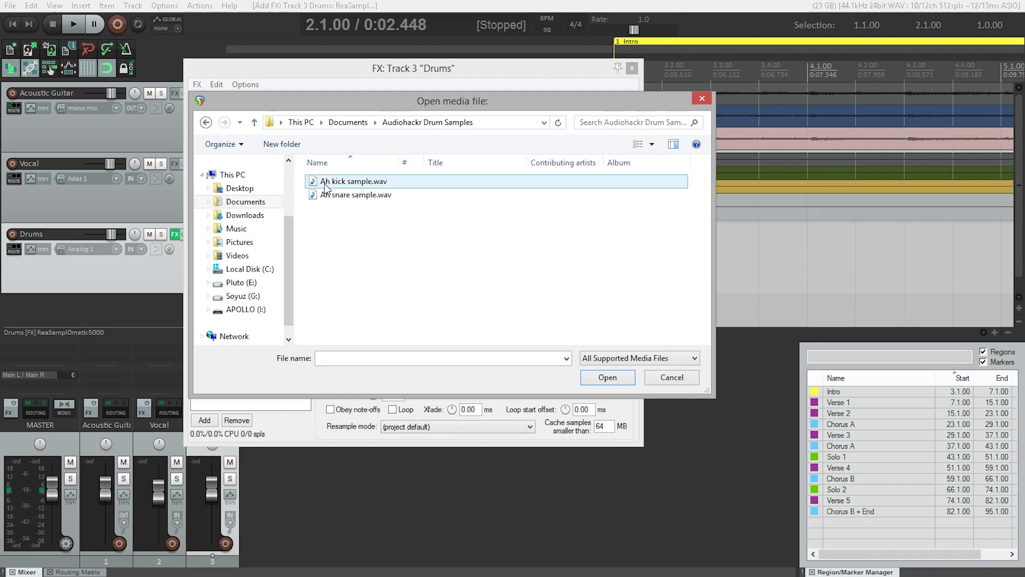
pyautogui.click(382, 187)
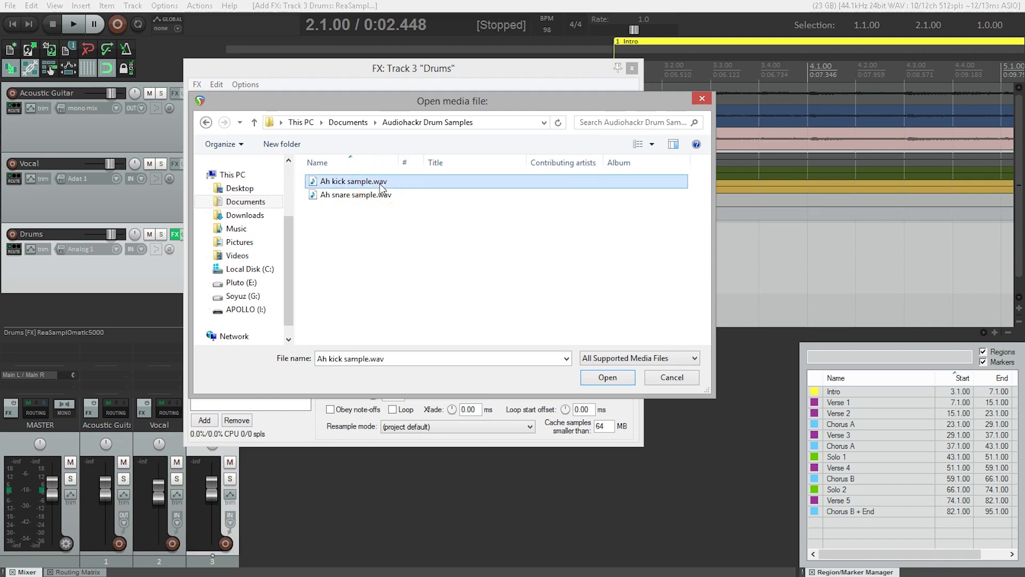
pyautogui.click(605, 378)
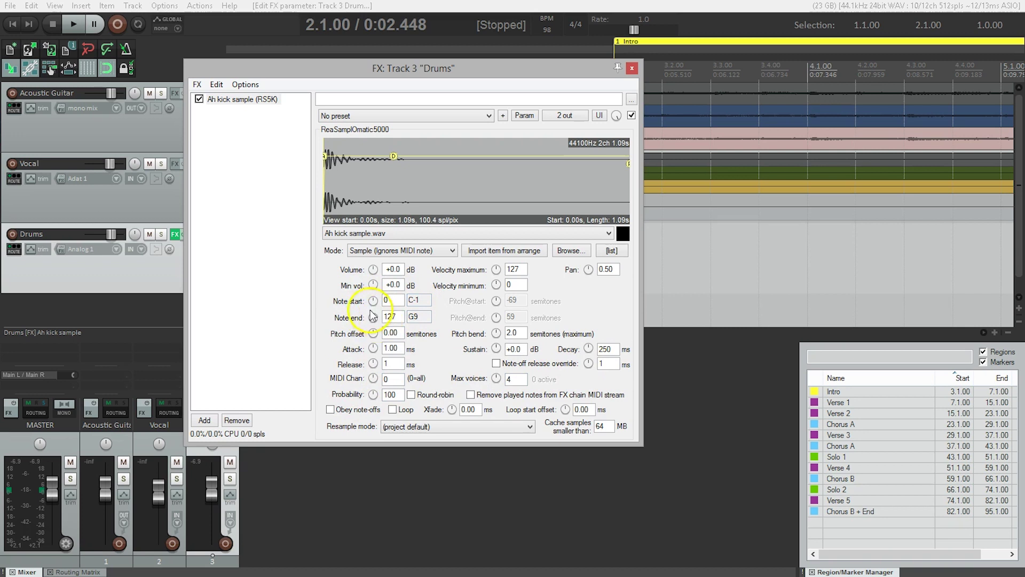
# - Set the kick sampler's note start and end to 36 (C2), leaving Sample mode unchanged
pyautogui.doubleClick(393, 301)
pyautogui.write('36')
pyautogui.doubleClick(394, 317)
pyautogui.write('36')
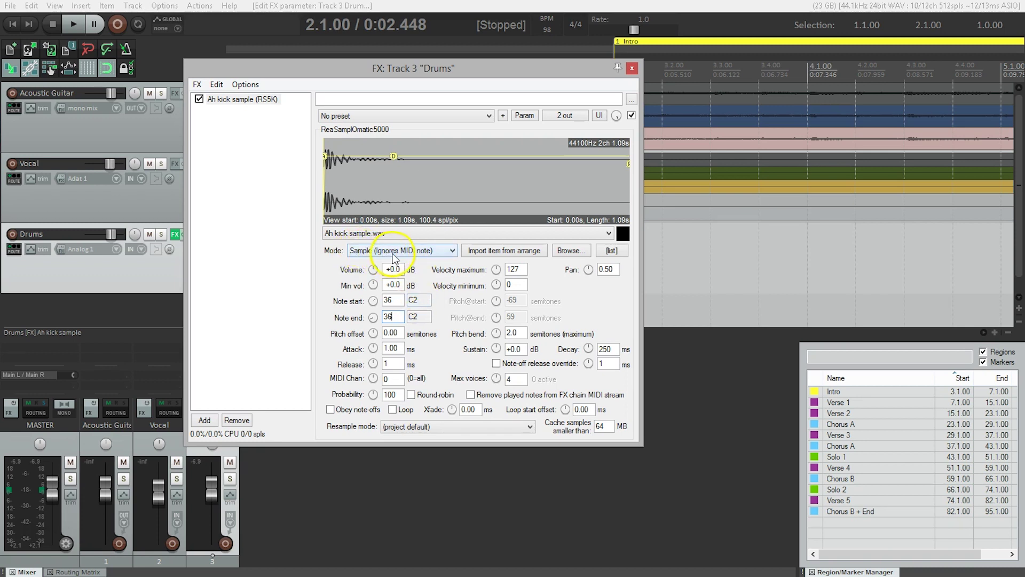
pyautogui.click(423, 259)
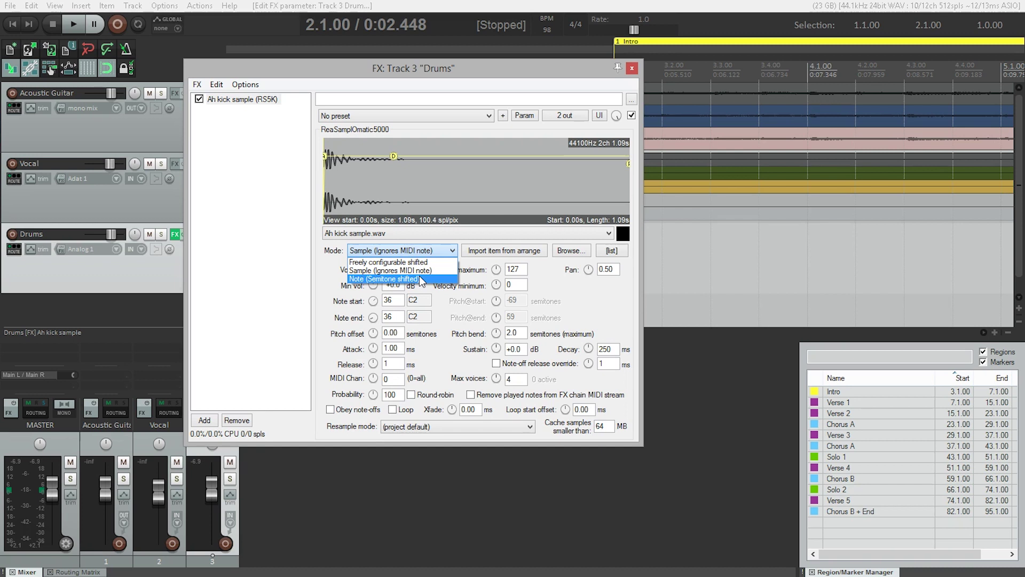
pyautogui.click(415, 271)
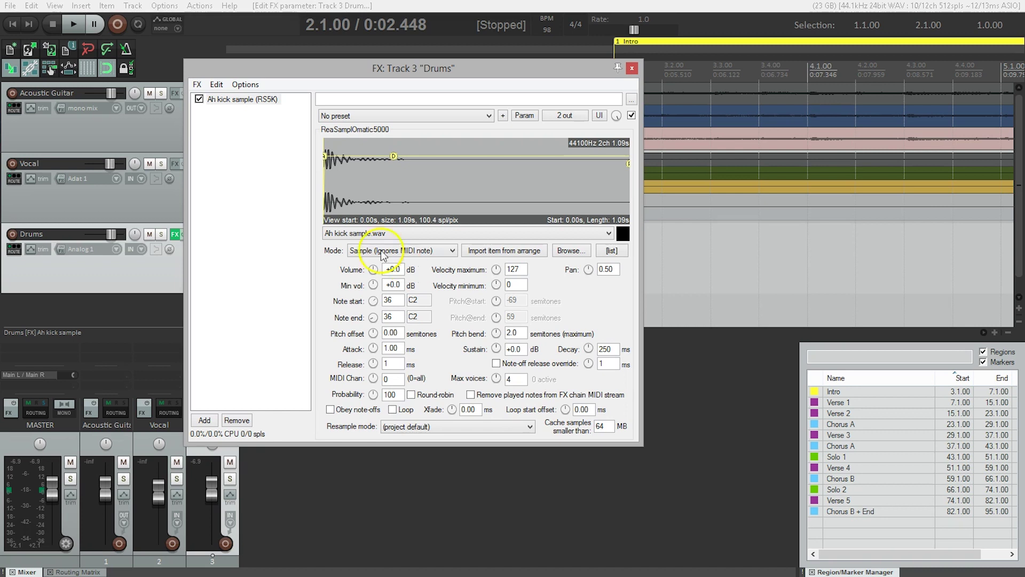
pyautogui.click(241, 101)
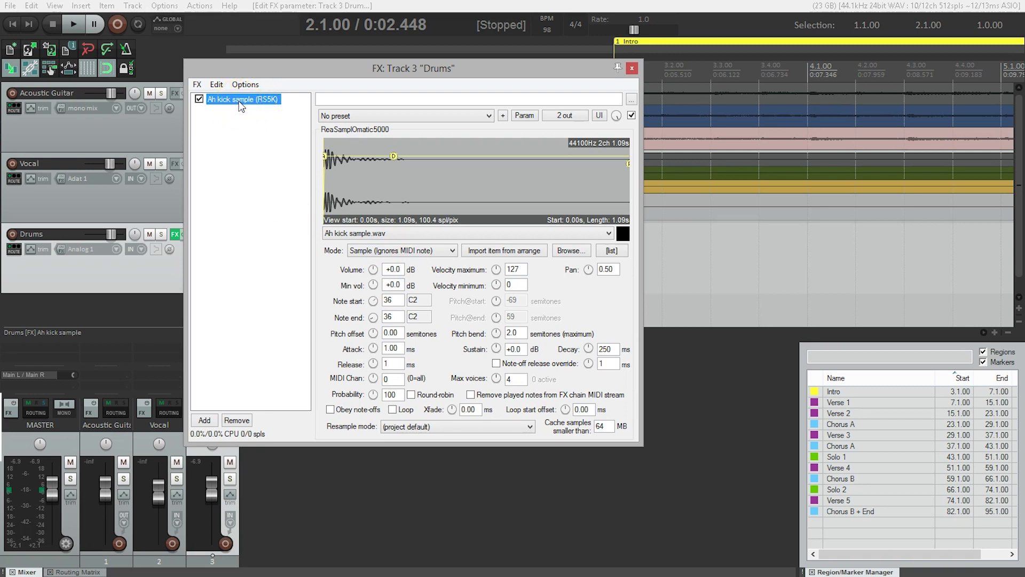
# - Duplicate the kick sampler and switch the copy to Ah snare sample.wav
pyautogui.hotkey('ctrl', 'c')
pyautogui.hotkey('ctrl', 'v')
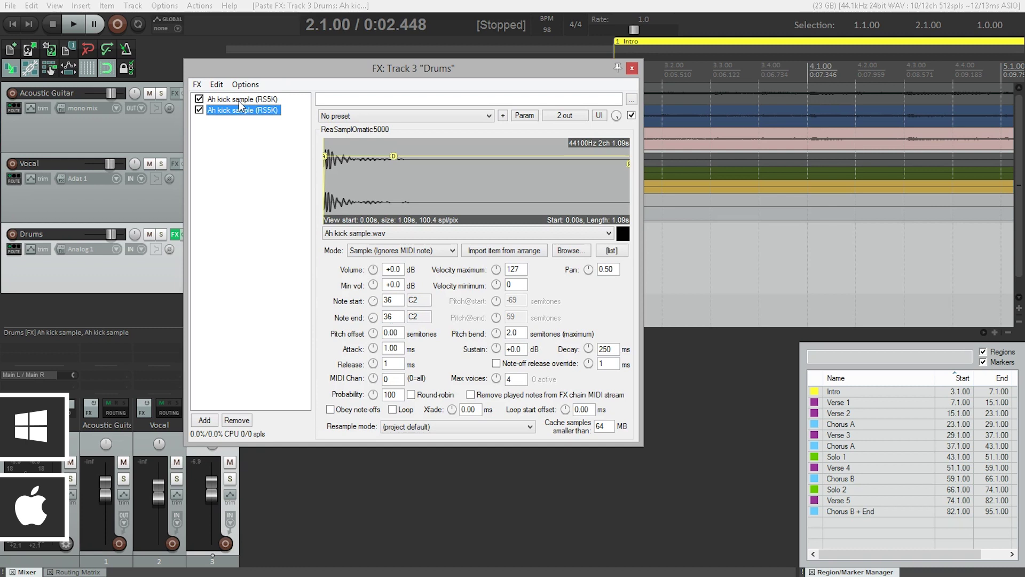
pyautogui.click(554, 235)
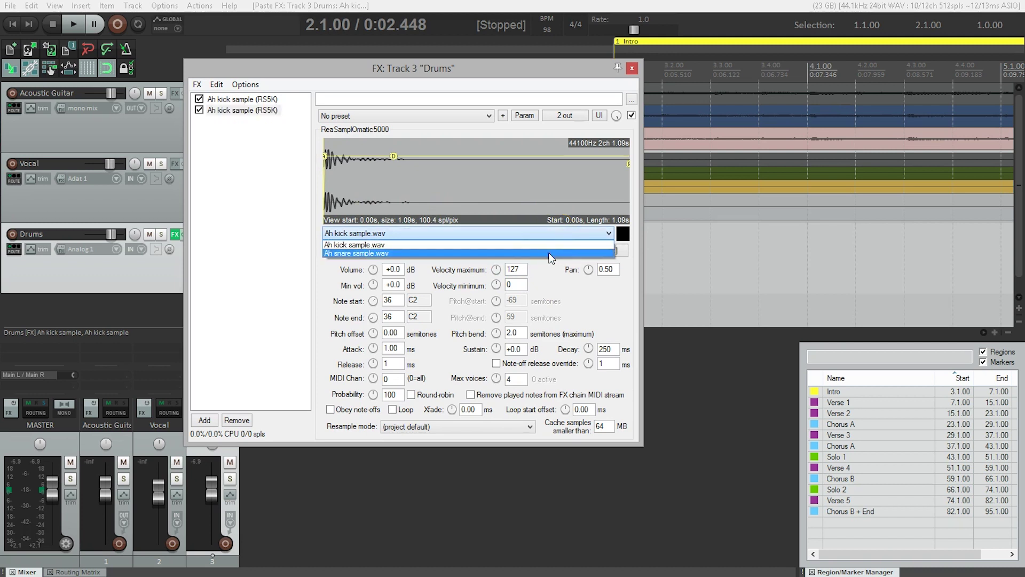
pyautogui.click(551, 253)
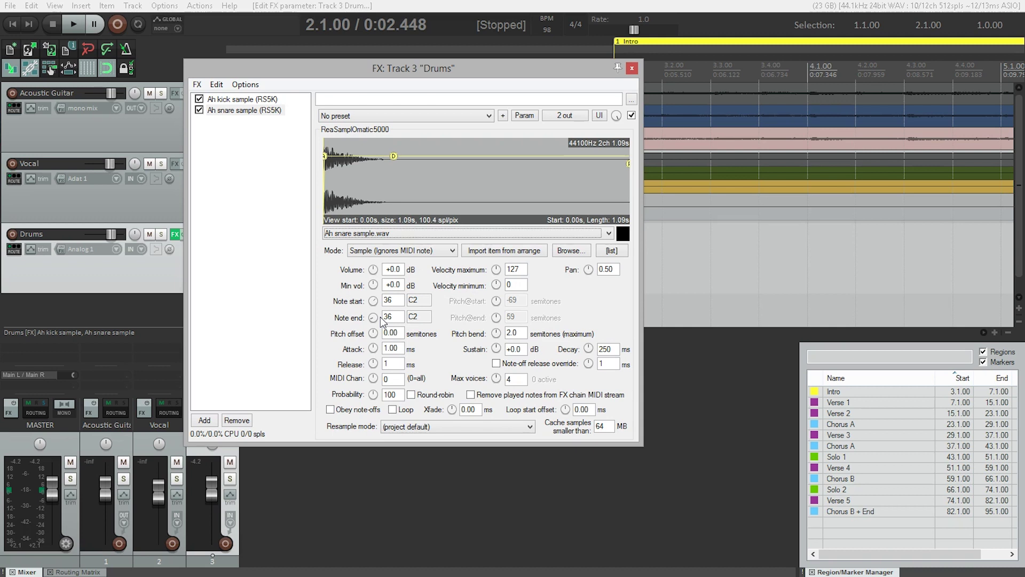
# - Set the snare sampler's note start and end to 38 (D2)
pyautogui.click(372, 302)
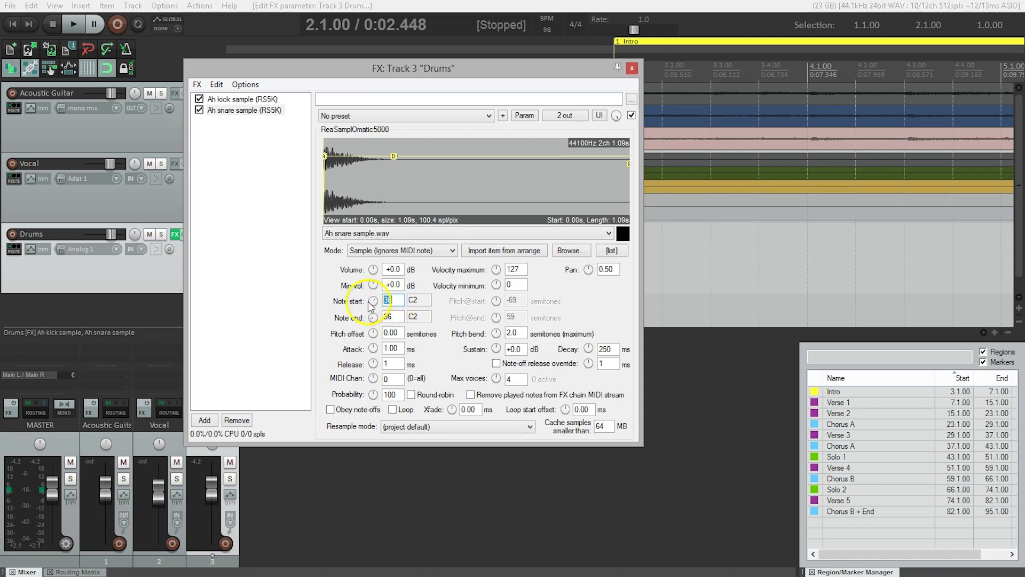
pyautogui.write('38')
pyautogui.click(373, 318)
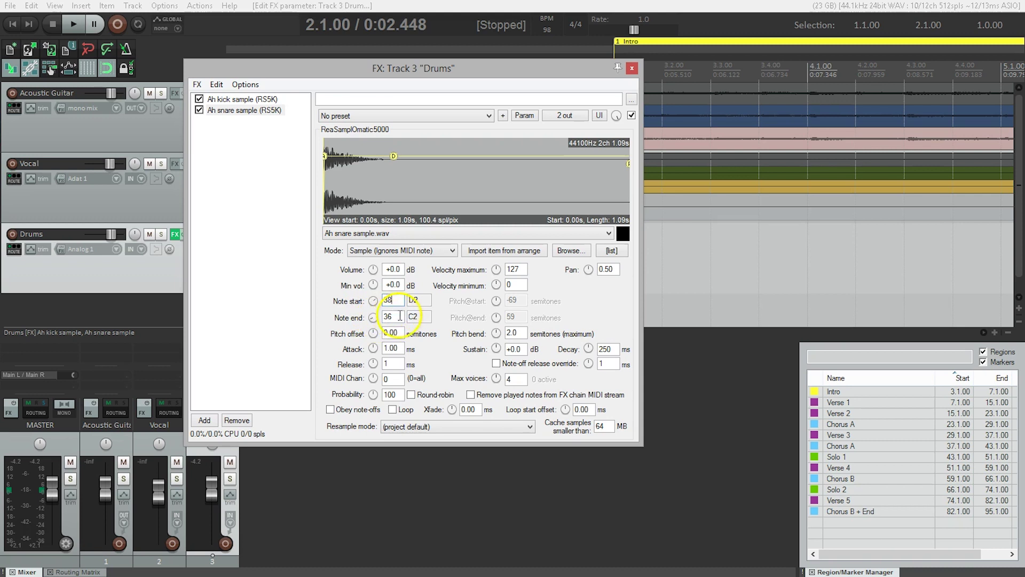
pyautogui.write('38')
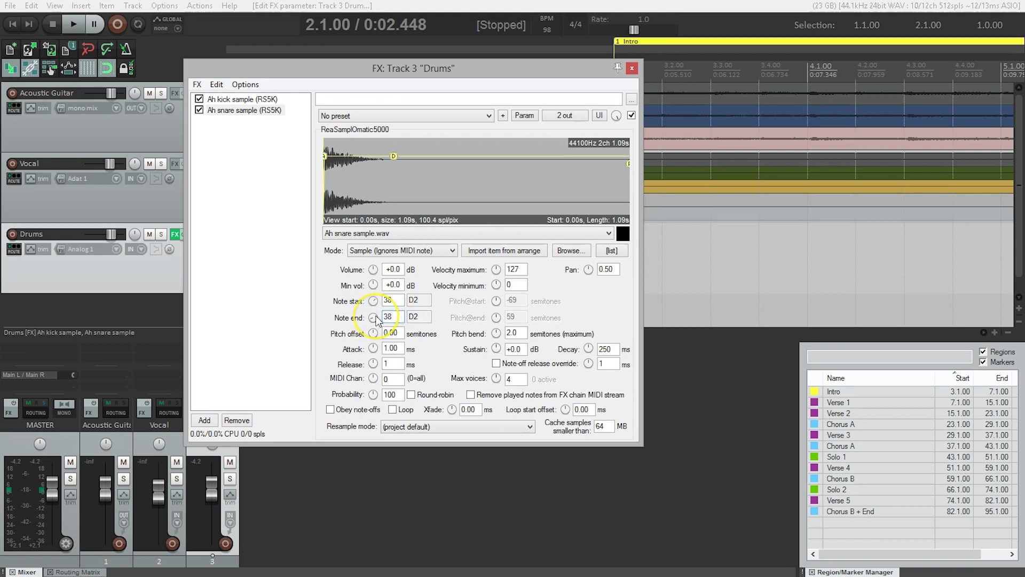
pyautogui.click(402, 262)
# - Open the Drums MIDI item in the MIDI editor using the Drum Edit View
pyautogui.click(633, 68)
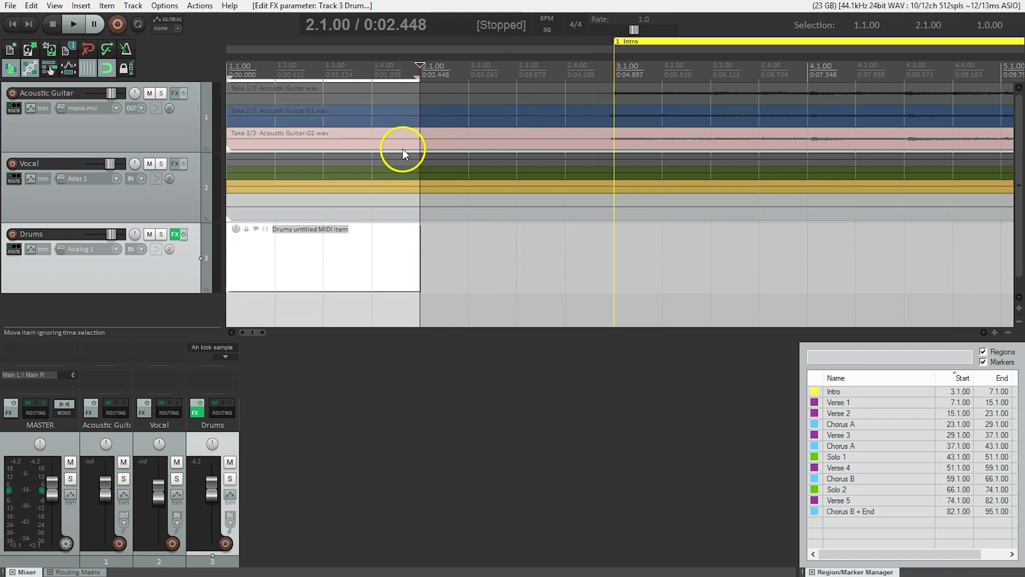
pyautogui.doubleClick(317, 258)
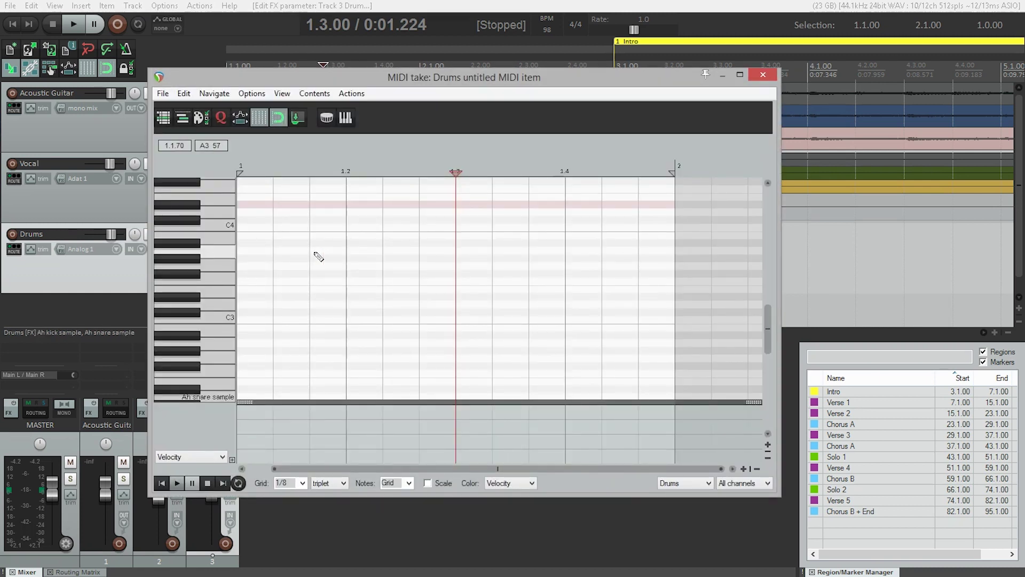
pyautogui.click(326, 119)
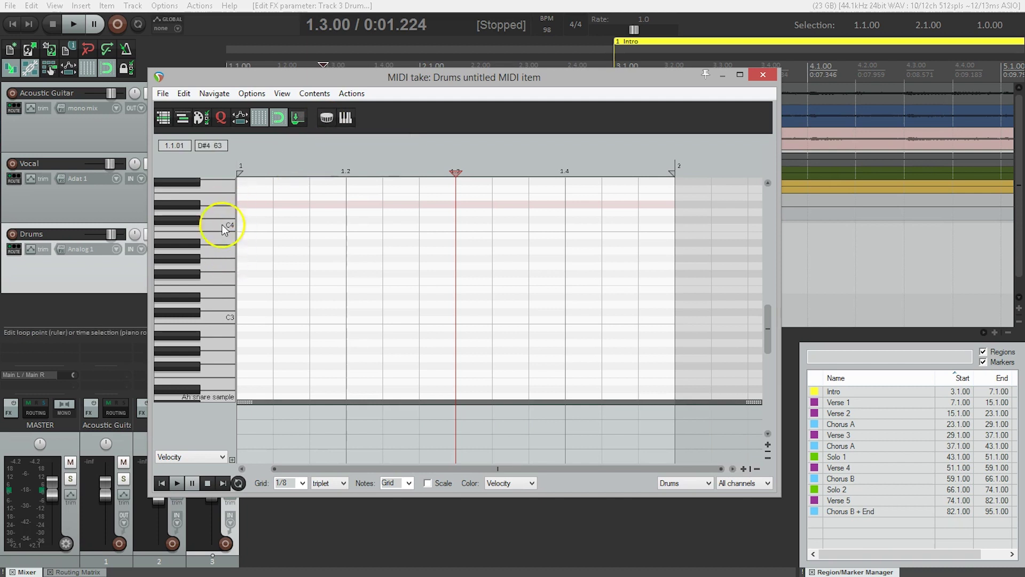
pyautogui.click(328, 119)
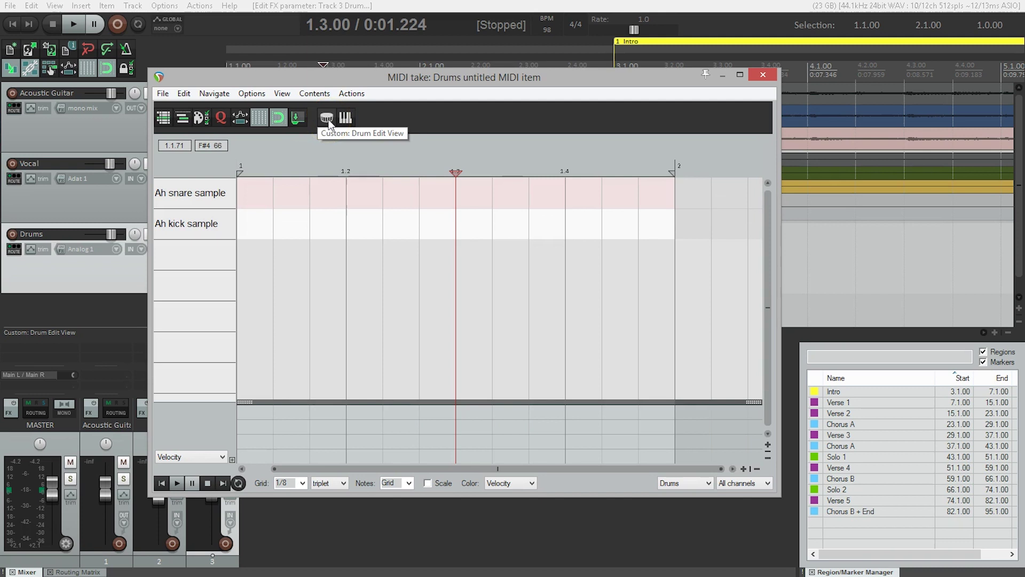
# - Audition the Ah snare sample and Ah kick sample rows alternately
pyautogui.click(293, 202)
pyautogui.click(233, 239)
pyautogui.click(211, 194)
pyautogui.click(208, 237)
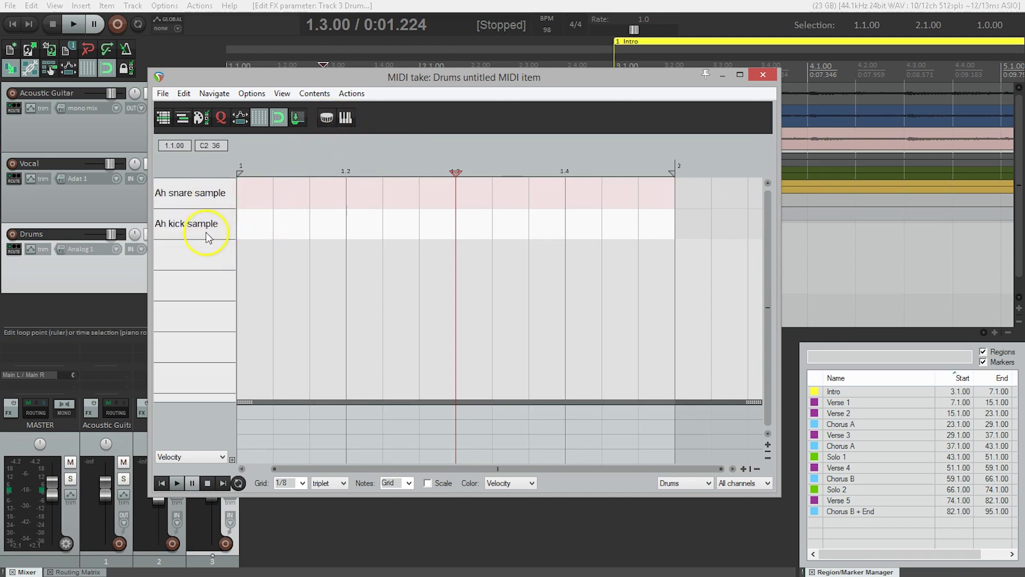
pyautogui.click(213, 193)
pyautogui.click(214, 231)
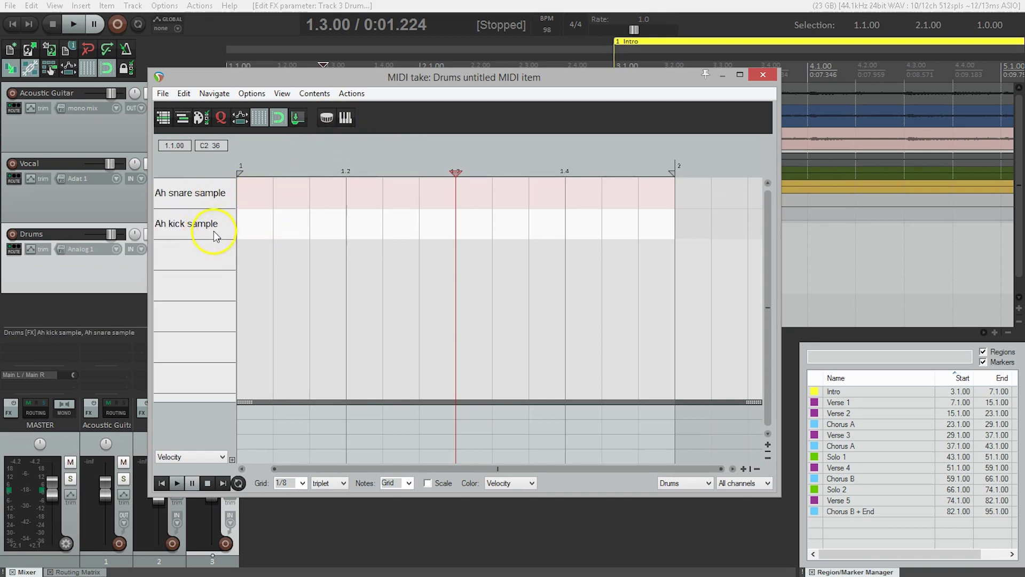
pyautogui.click(223, 207)
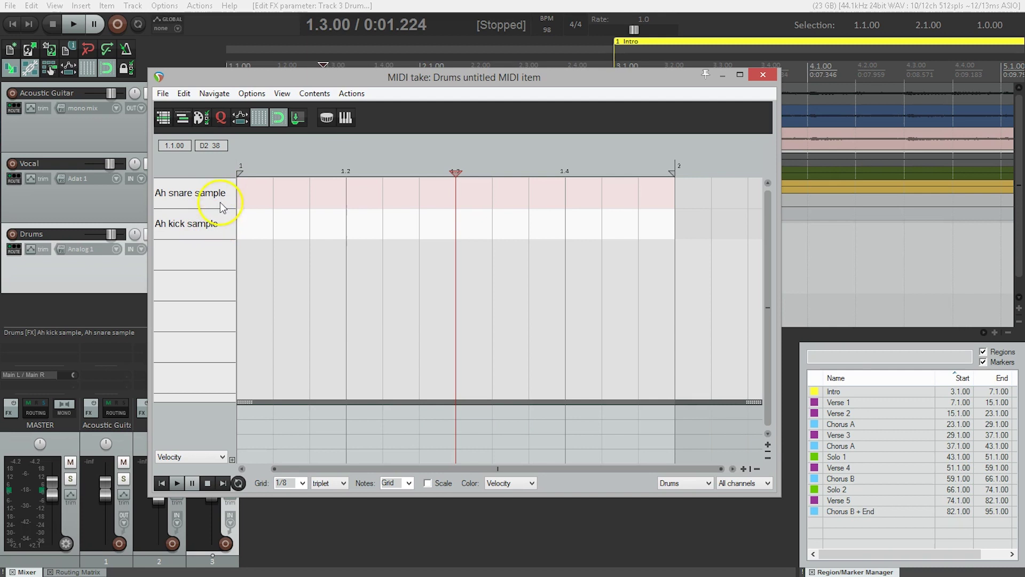
# - Draw kick notes on beats 1 and 3 and snare notes on beats 2 and 4
pyautogui.click(243, 225)
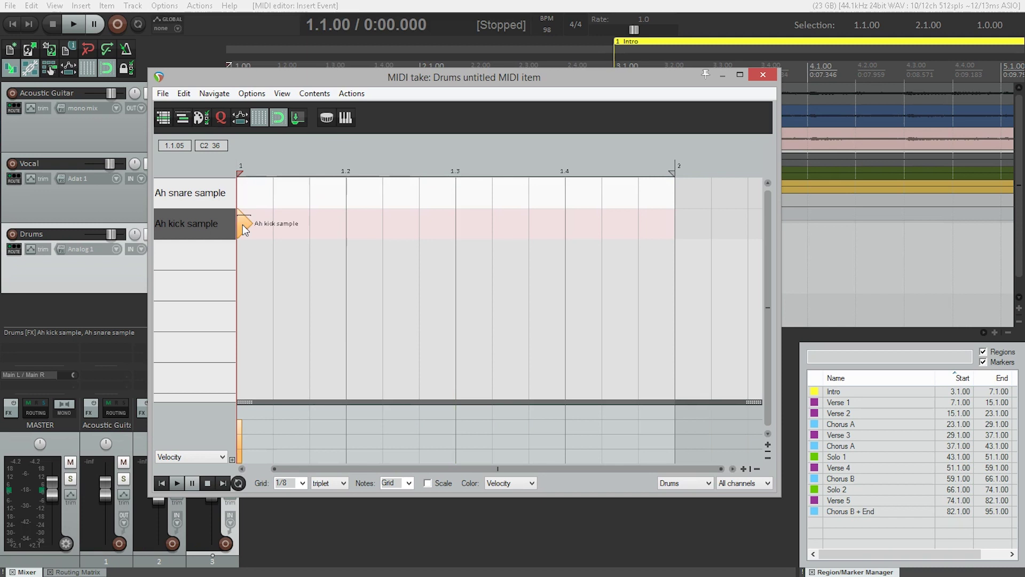
pyautogui.click(354, 195)
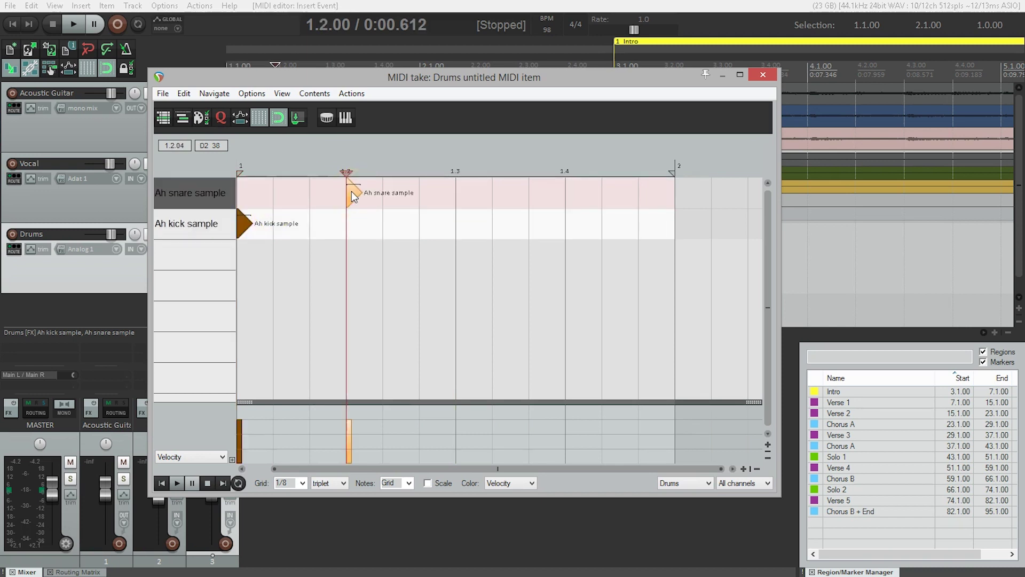
pyautogui.click(458, 226)
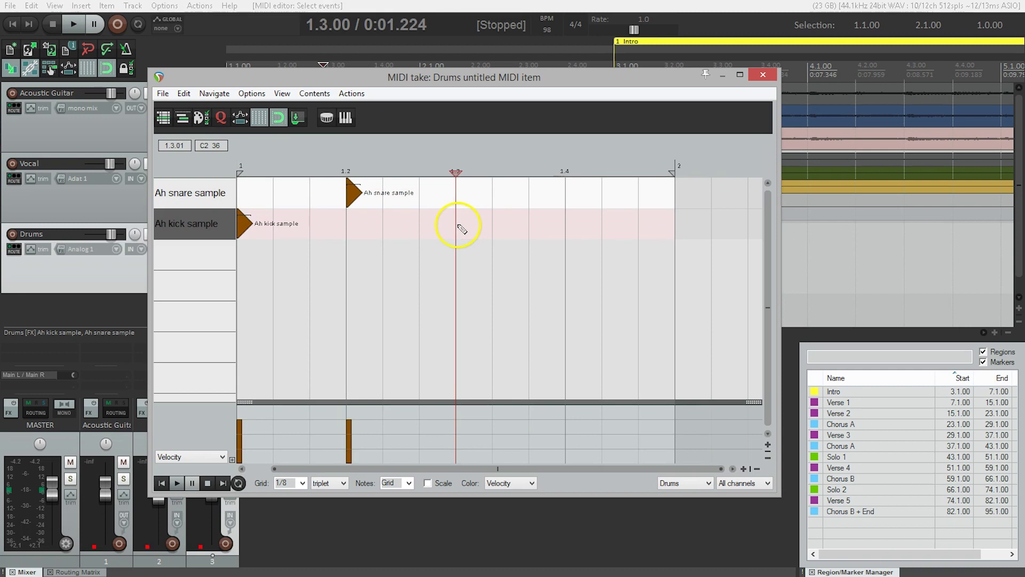
pyautogui.click(570, 192)
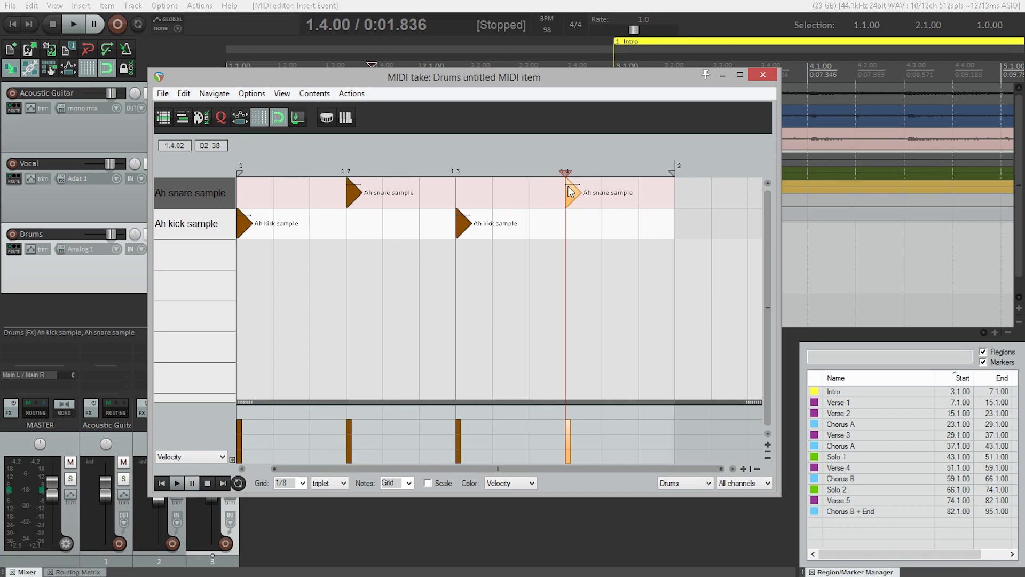
# - Loop the one-bar pattern, play it, then stop playback
pyautogui.click(239, 484)
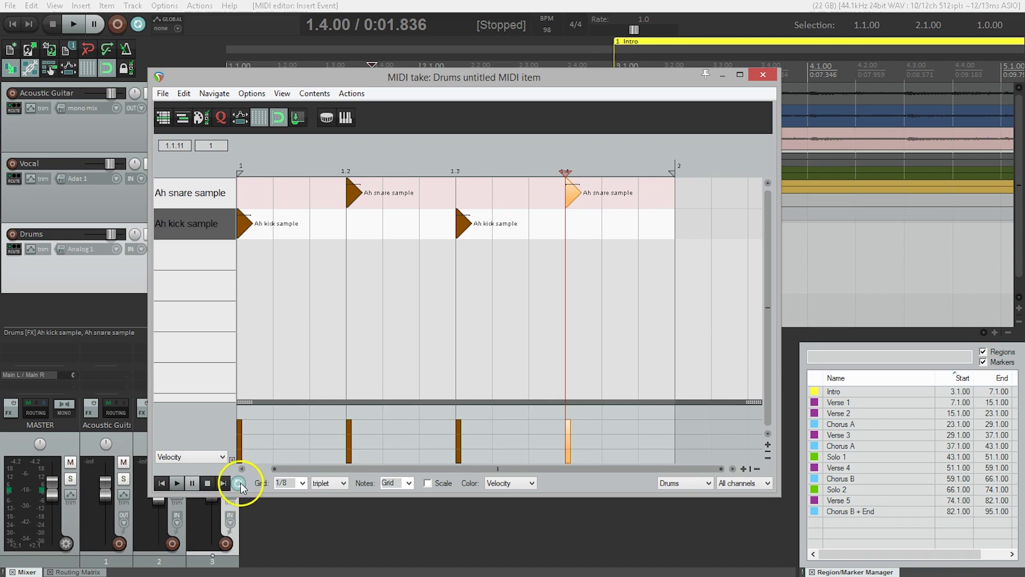
pyautogui.click(176, 483)
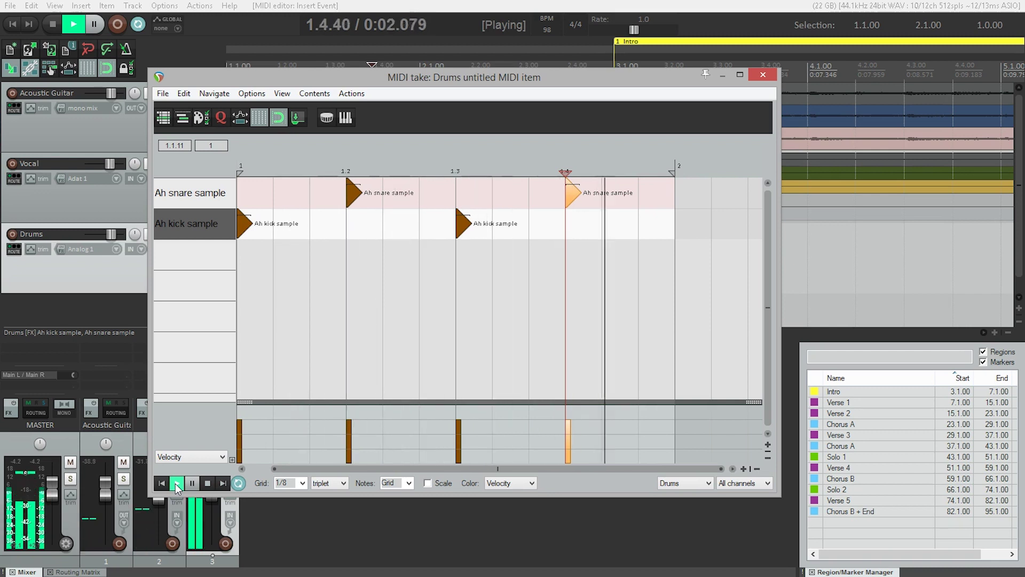
pyautogui.click(204, 481)
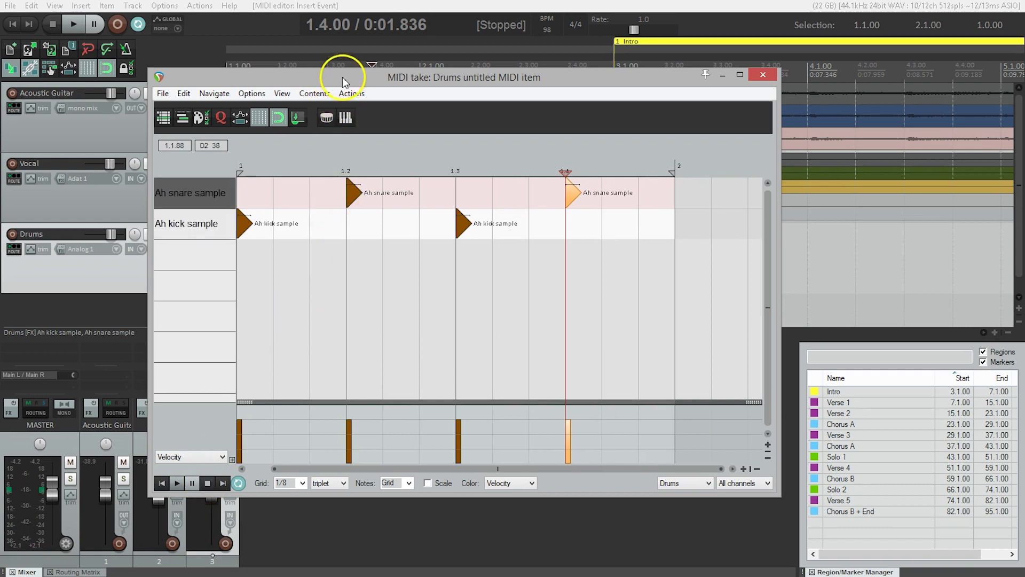
# - Try an extra kick note just before beat 4, play from the start, then delete it
pyautogui.moveTo(342, 77); pyautogui.dragTo(432, 107)
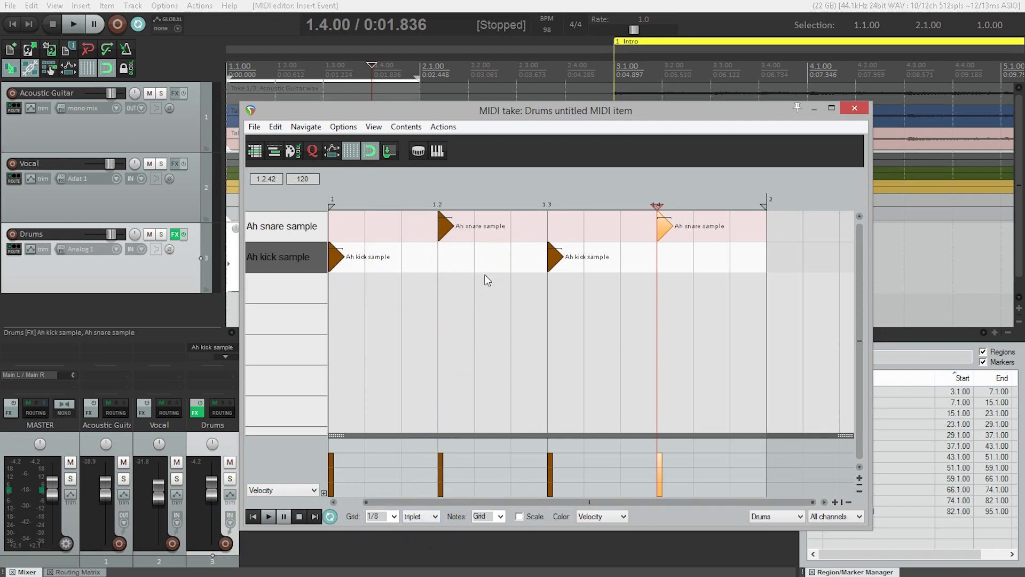
pyautogui.moveTo(499, 259); pyautogui.dragTo(625, 262)
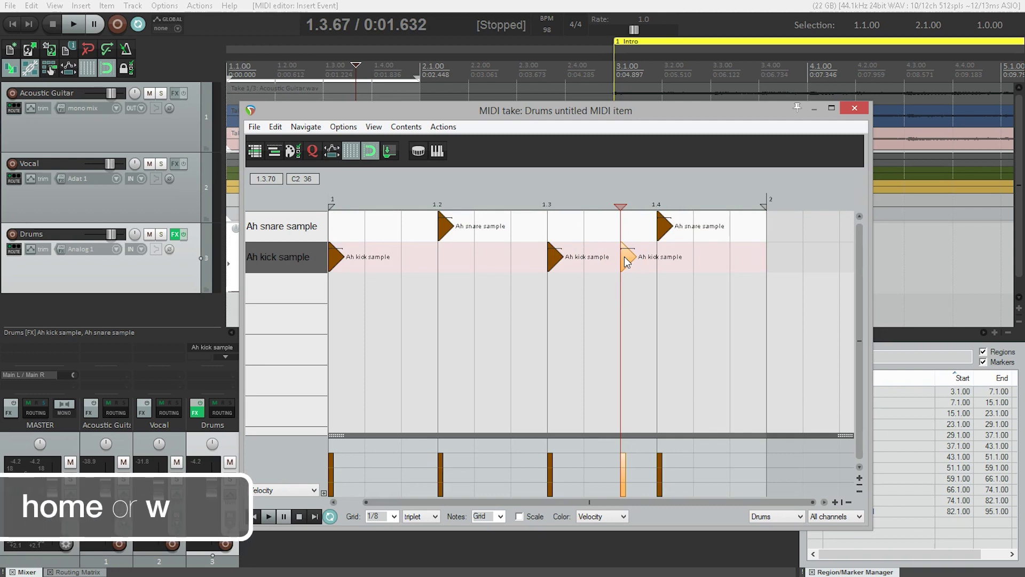
pyautogui.press('Home')
pyautogui.press('space')
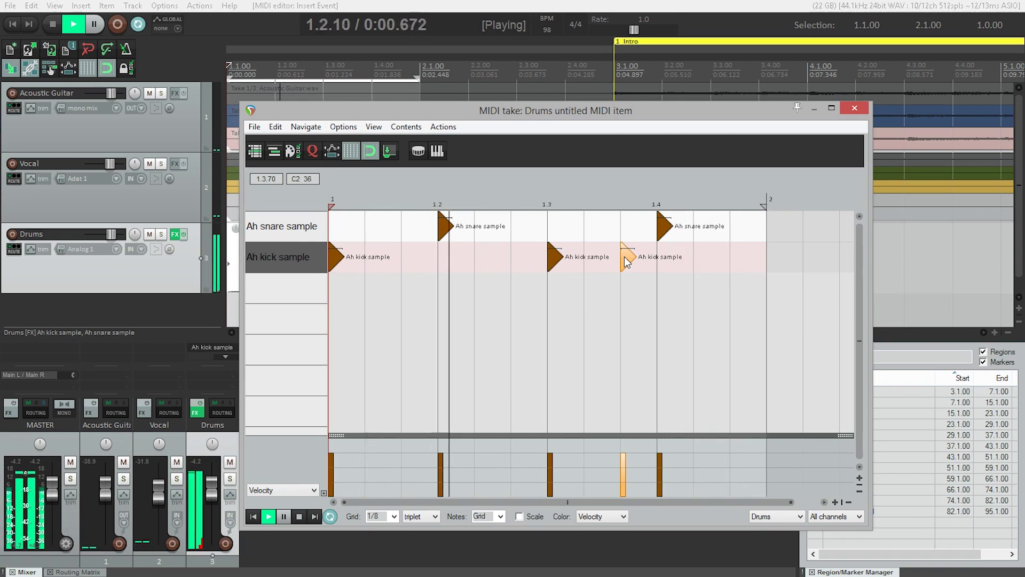
pyautogui.press('space')
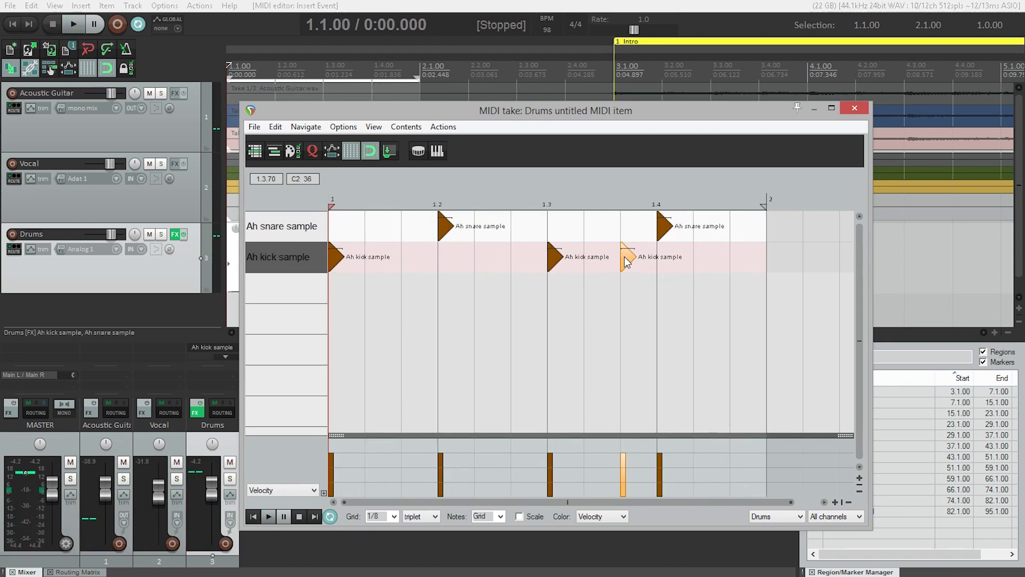
pyautogui.doubleClick(623, 256)
pyautogui.click(626, 259)
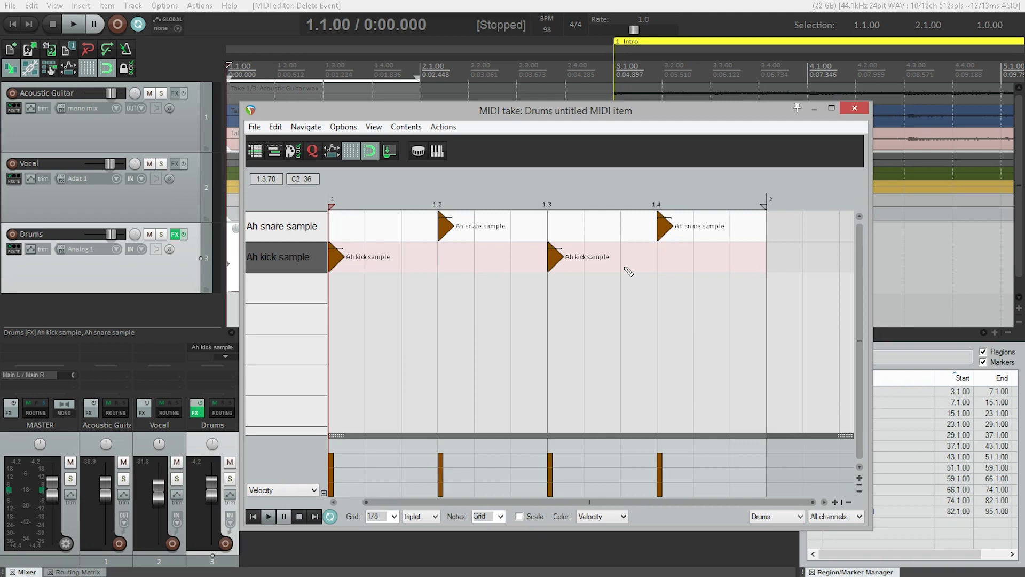
# - Close the MIDI editor, zoom out, and drag the one-bar Drums item from the song start to Solo 2
pyautogui.click(854, 107)
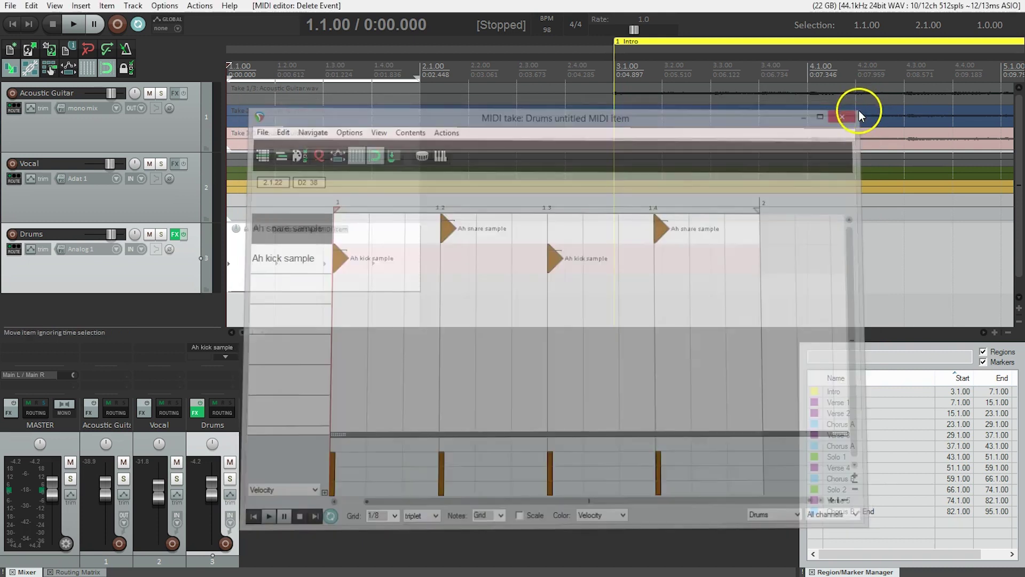
pyautogui.scroll(-8, 658, 193)
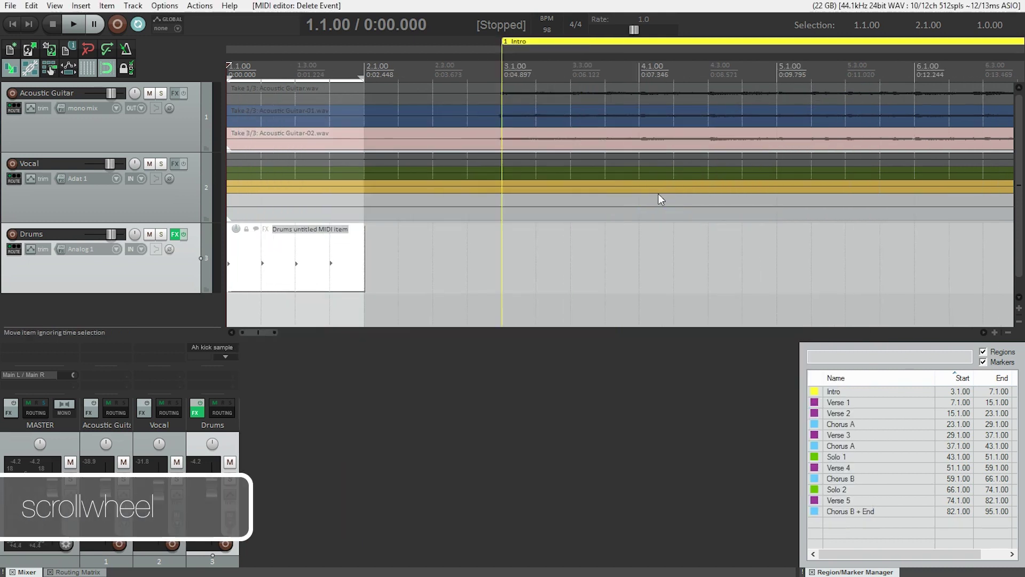
pyautogui.scroll(-5, 655, 213)
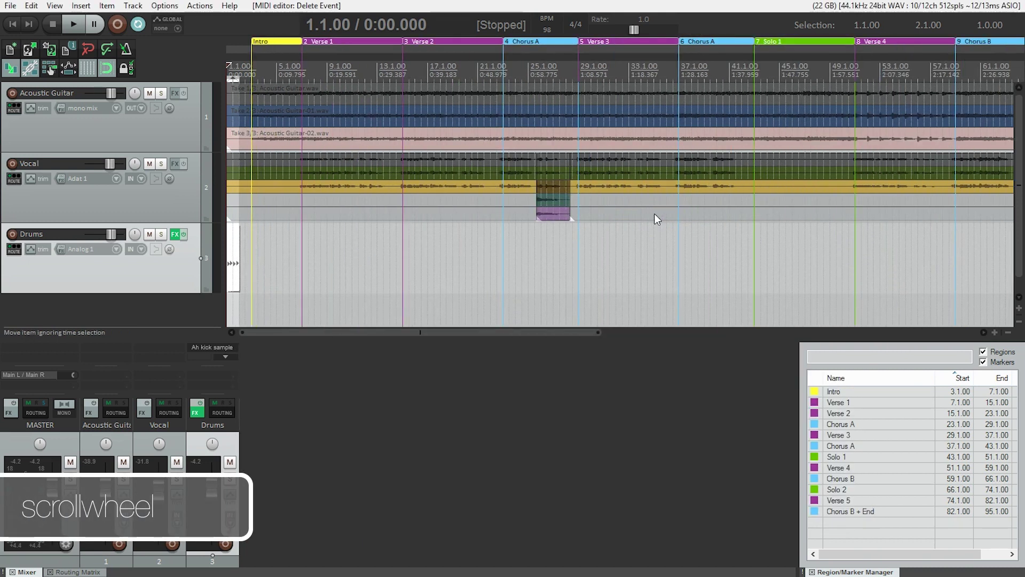
pyautogui.scroll(-2, 655, 213)
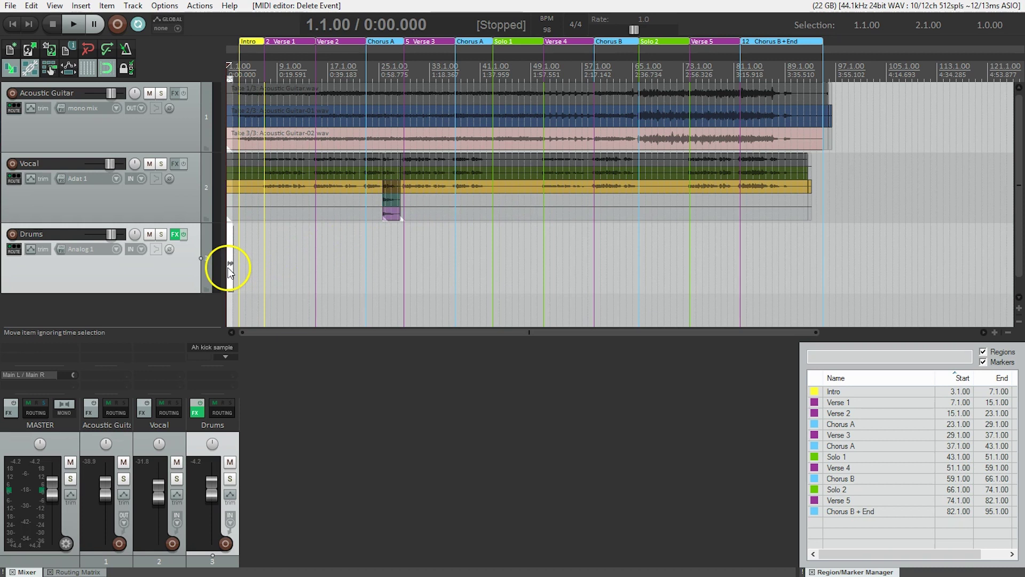
pyautogui.moveTo(228, 267); pyautogui.dragTo(645, 278)
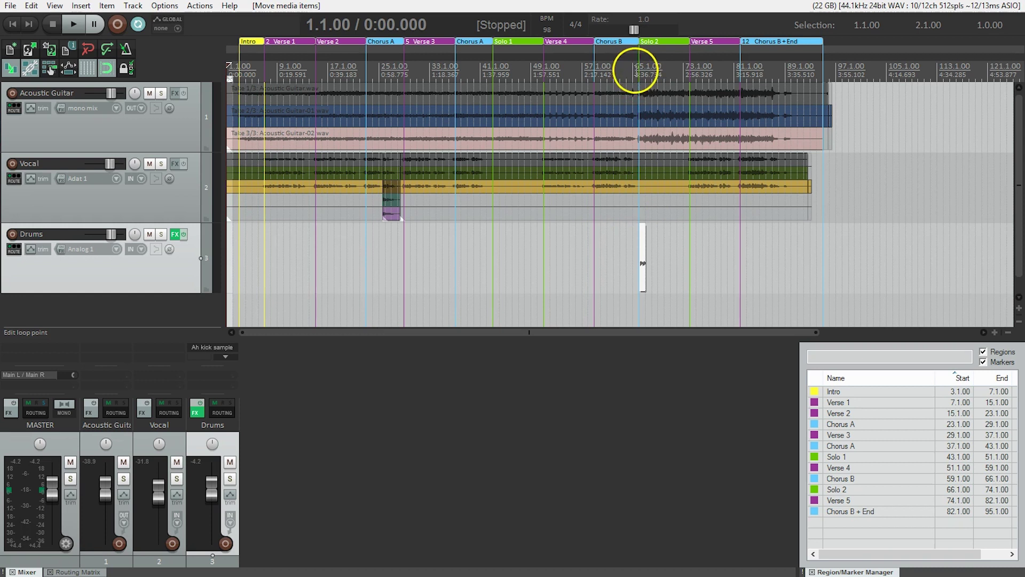
# - Set the play position to 66.1.00 at Solo 2 and play the drums briefly
pyautogui.click(639, 68)
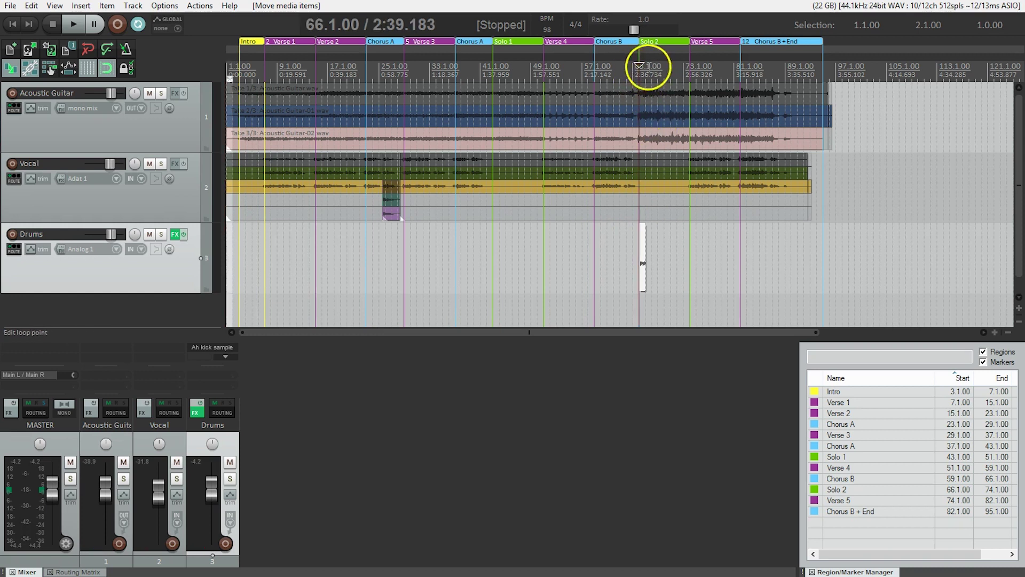
pyautogui.scroll(8, 636, 87)
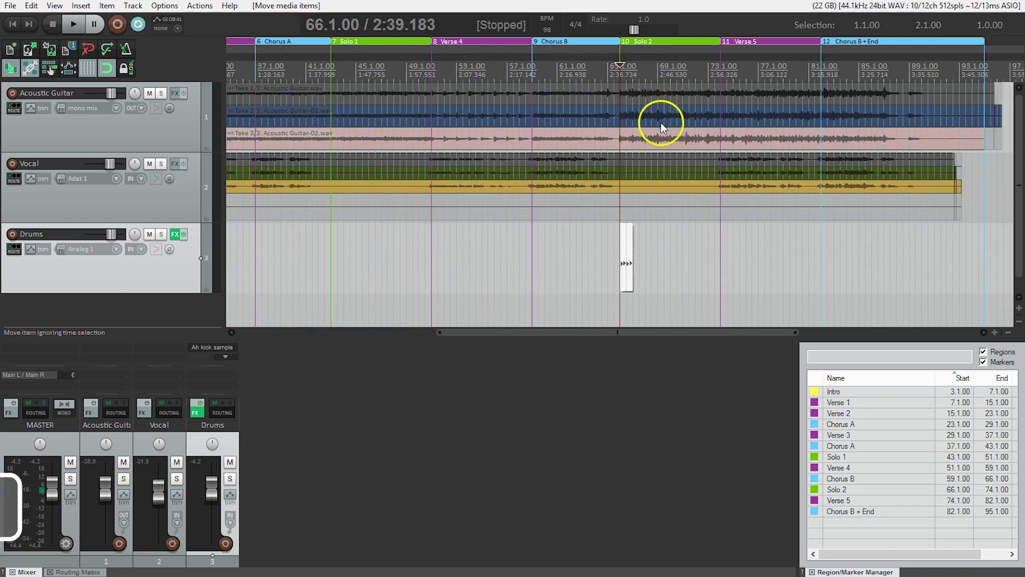
pyautogui.scroll(5, 661, 124)
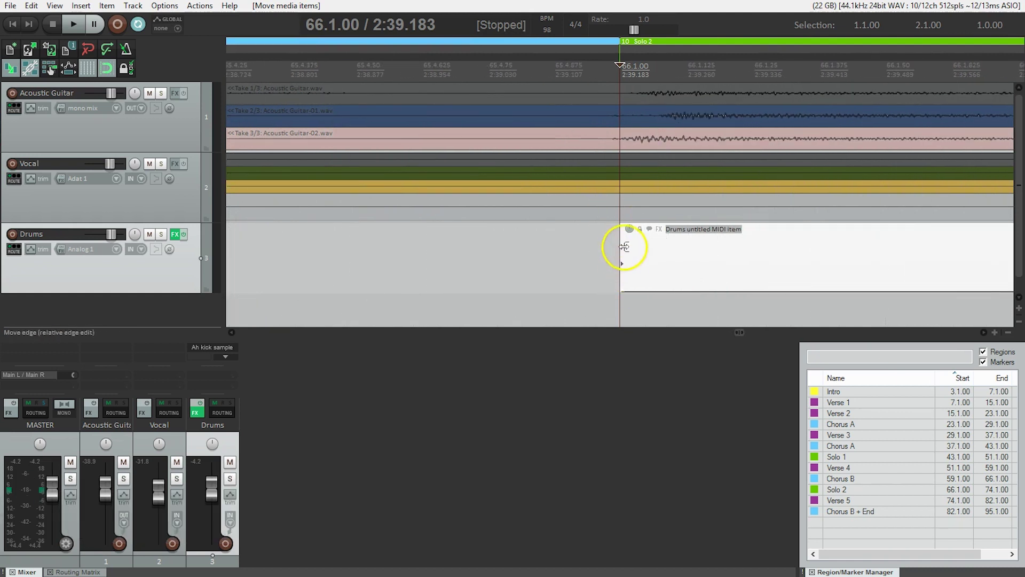
pyautogui.scroll(-10, 729, 234)
pyautogui.scroll(-3, 732, 235)
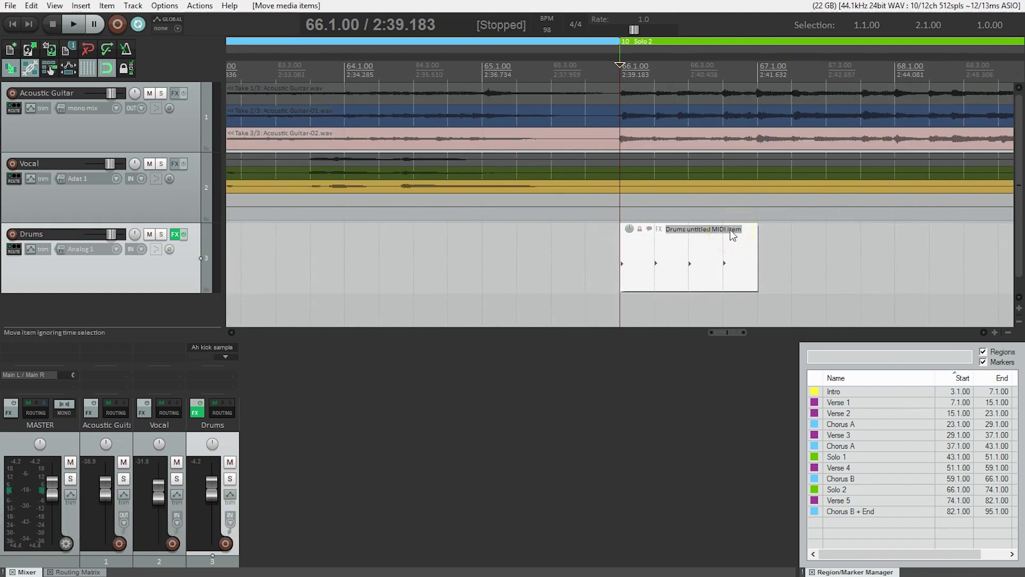
pyautogui.press('space')
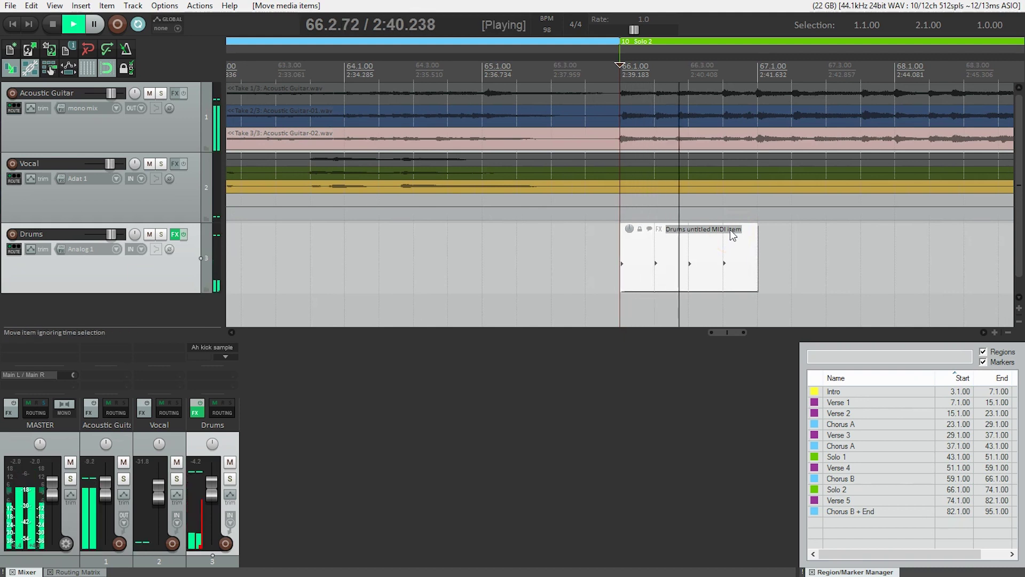
pyautogui.press('space')
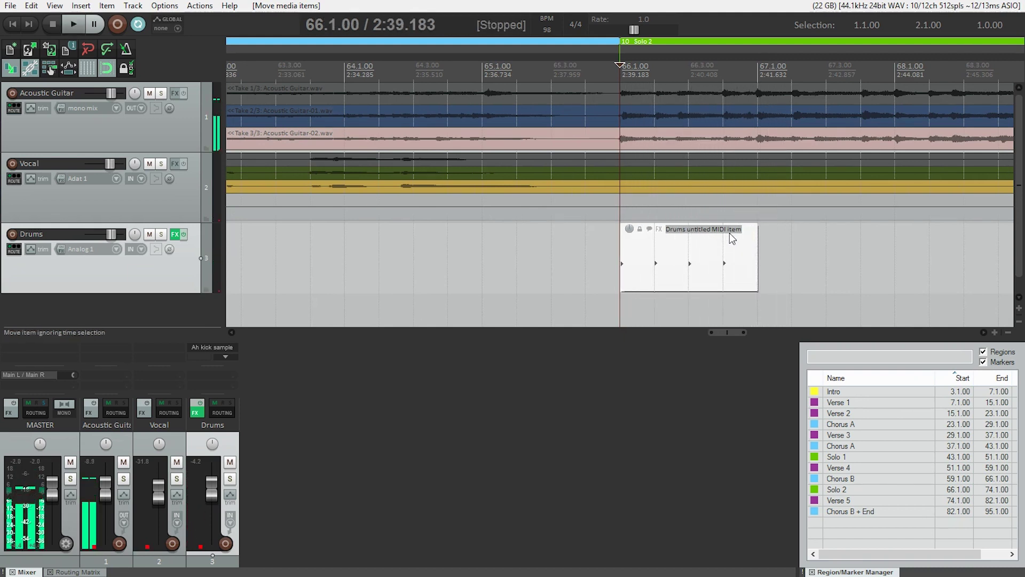
# - Zoom out and take hold of the Drums item's right edge
pyautogui.scroll(-3, 753, 258)
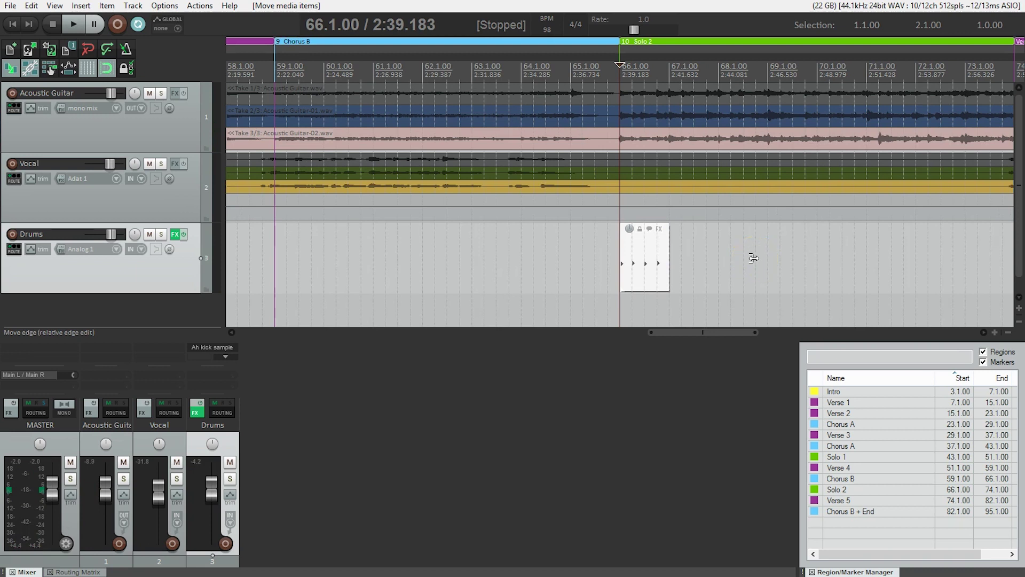
pyautogui.scroll(-2, 753, 258)
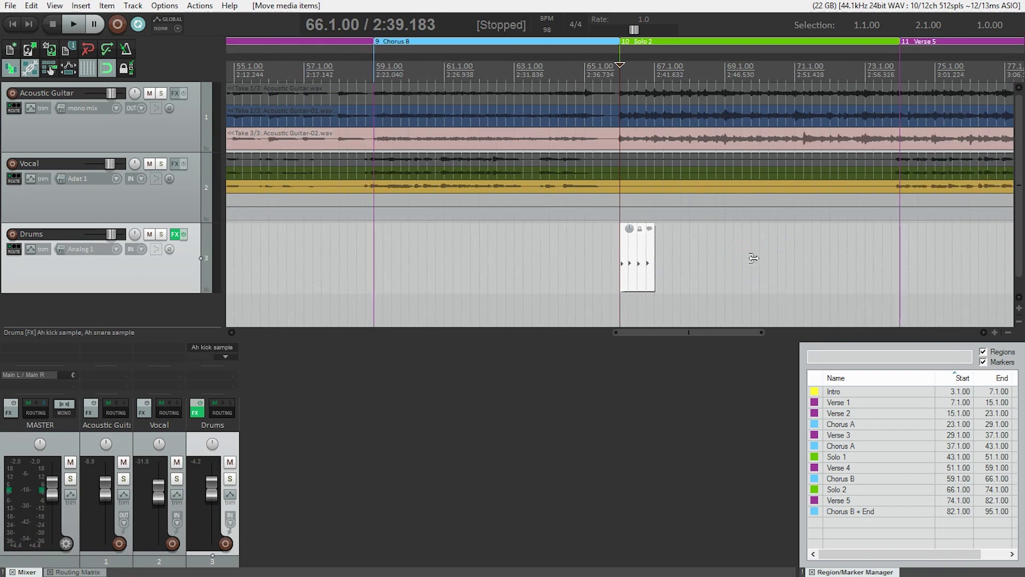
pyautogui.click(719, 261)
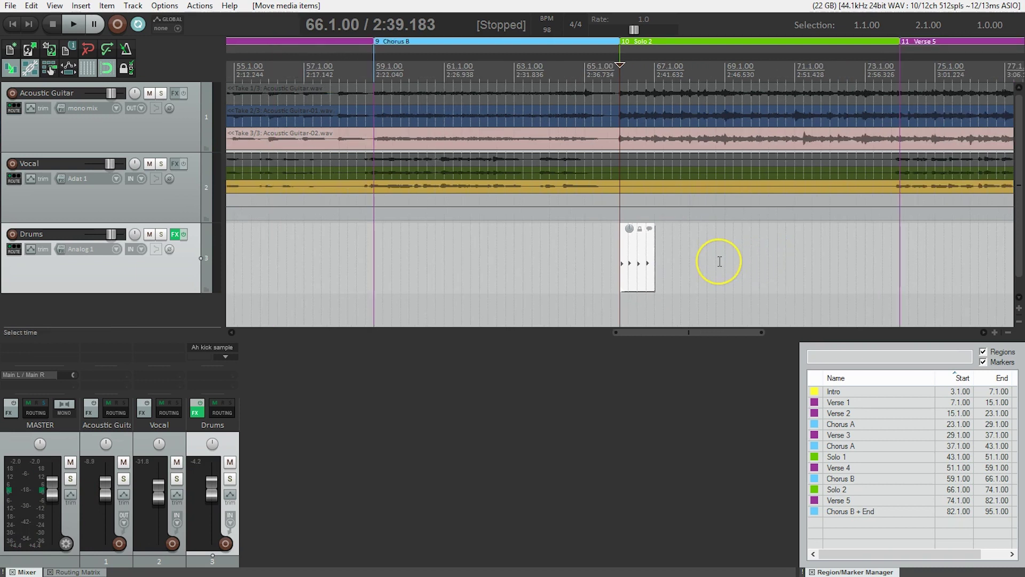
pyautogui.click(652, 264)
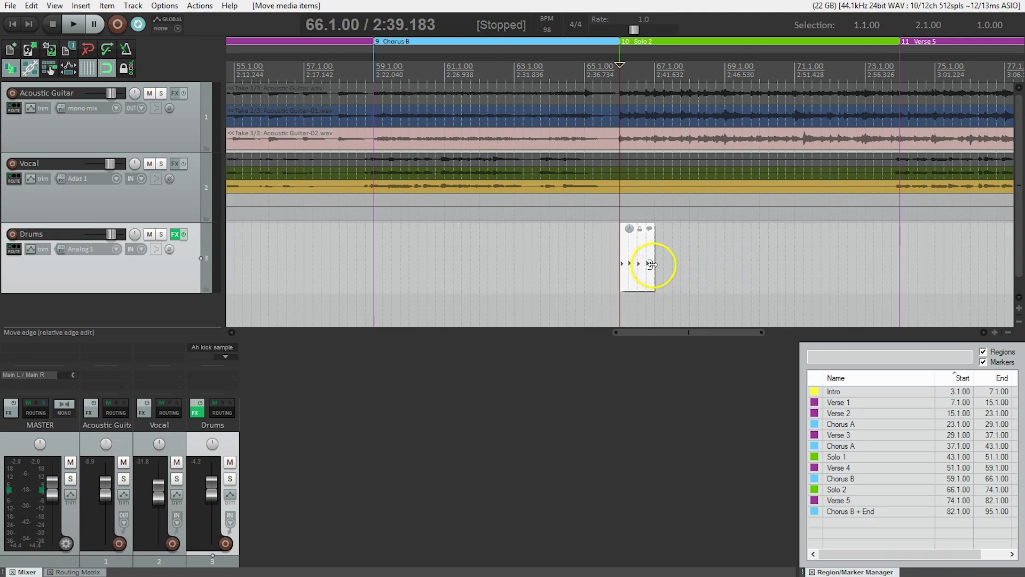
# - Loop the Drums item from 66.1.00 to 87.2.00, then play it from near bar 85
pyautogui.moveTo(652, 264); pyautogui.dragTo(736, 275)
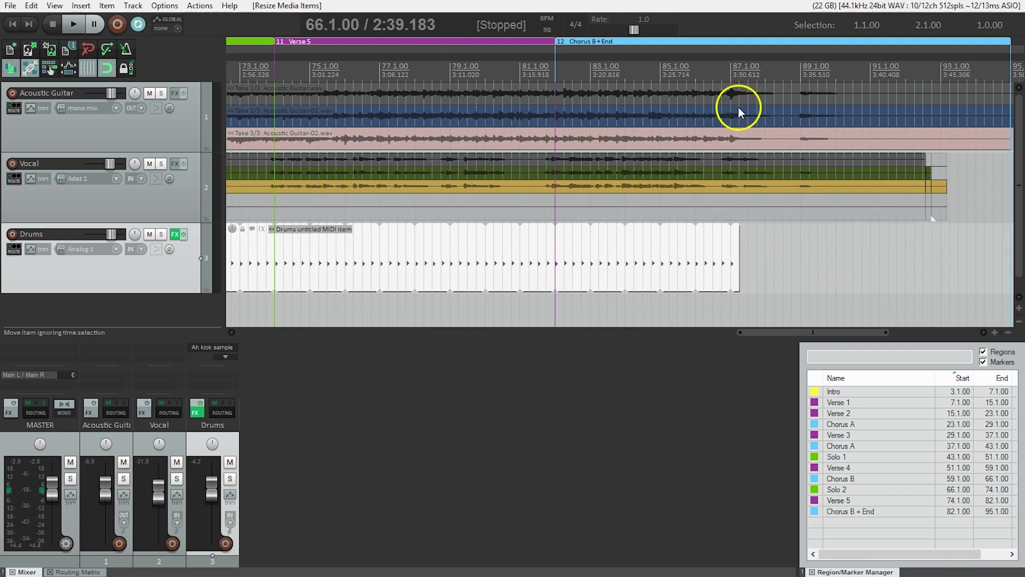
pyautogui.click(695, 67)
pyautogui.press('space')
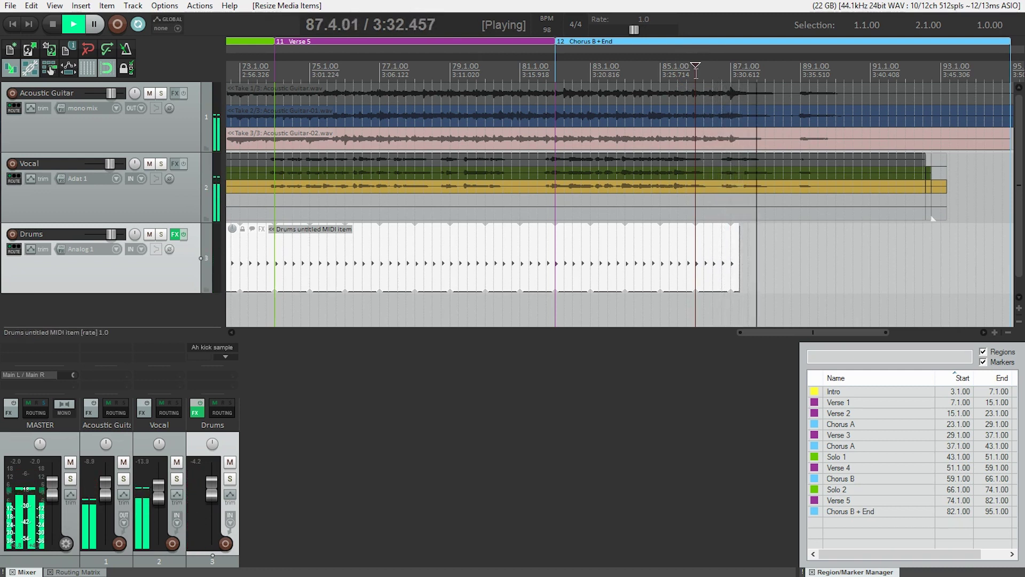
pyautogui.press('space')
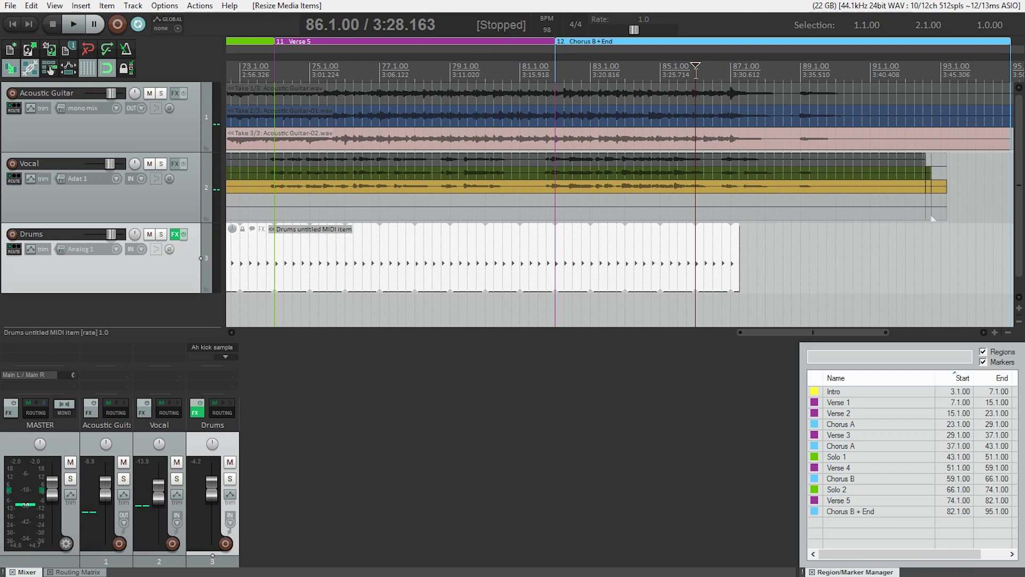